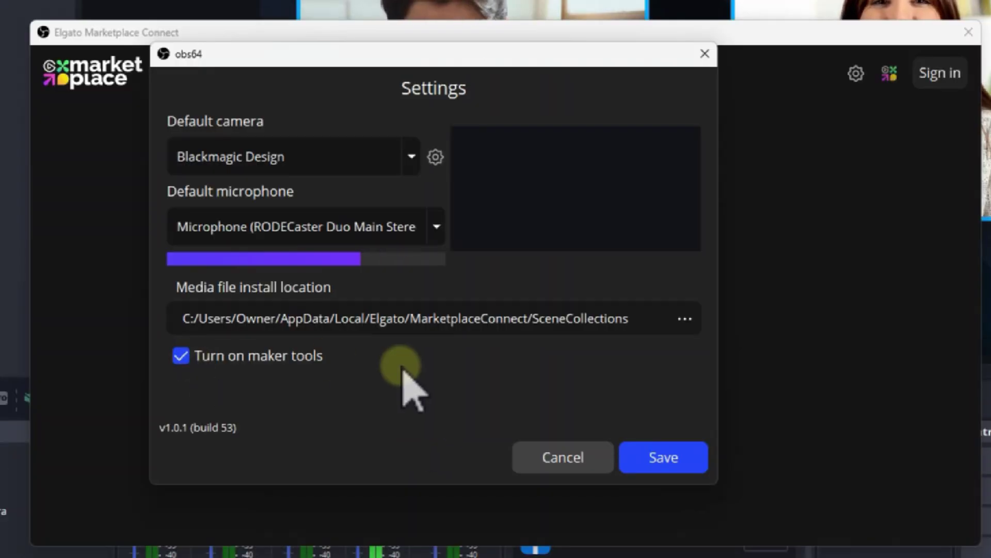
Save the Marketplace Connect settings with maker tools turned on.
{"action": "left_click", "coordinate": [687, 472]}
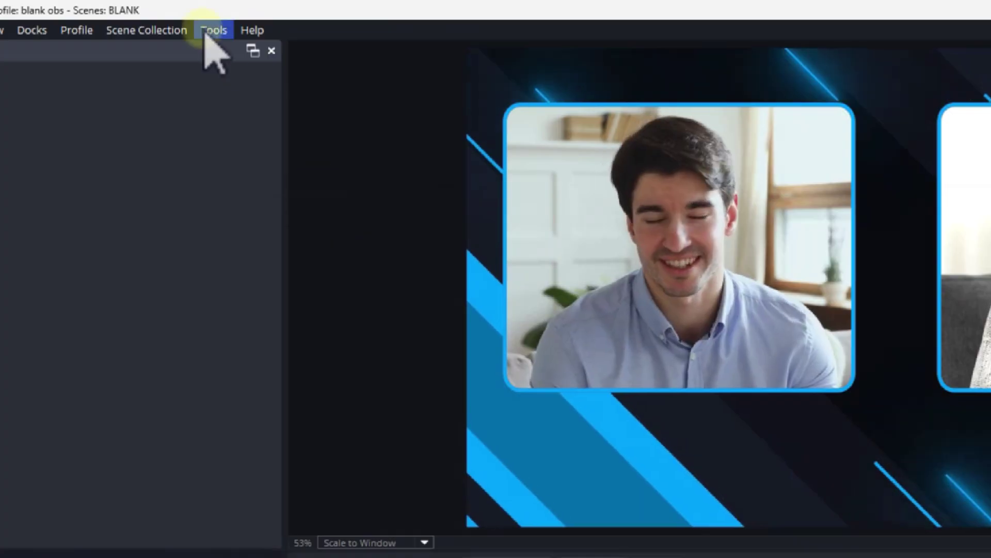
{"action": "left_click", "coordinate": [207, 32]}
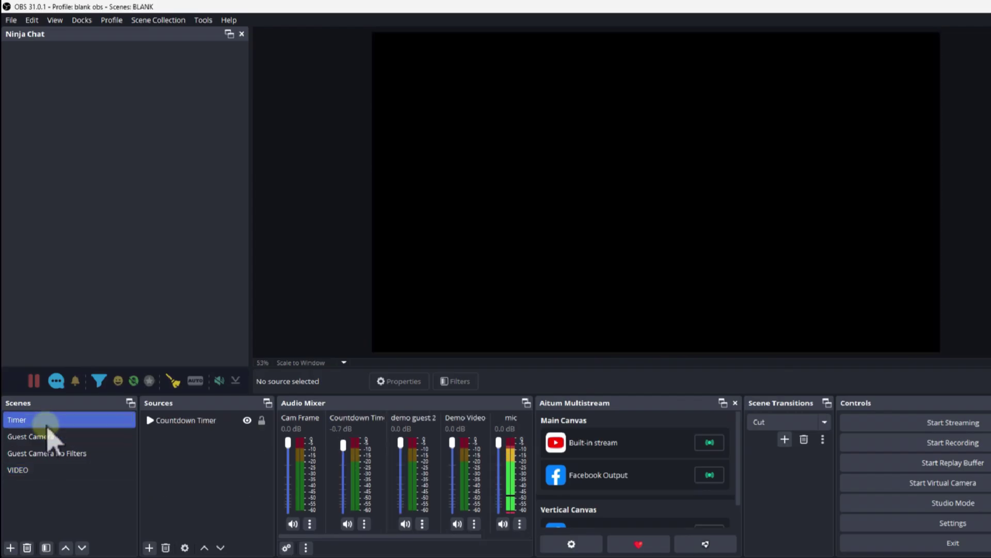
Preview the Guest Camera, Guest Camera no Filters and VIDEO scenes.
{"action": "left_click", "coordinate": [44, 436]}
{"action": "left_click", "coordinate": [55, 454]}
{"action": "left_click", "coordinate": [72, 470]}
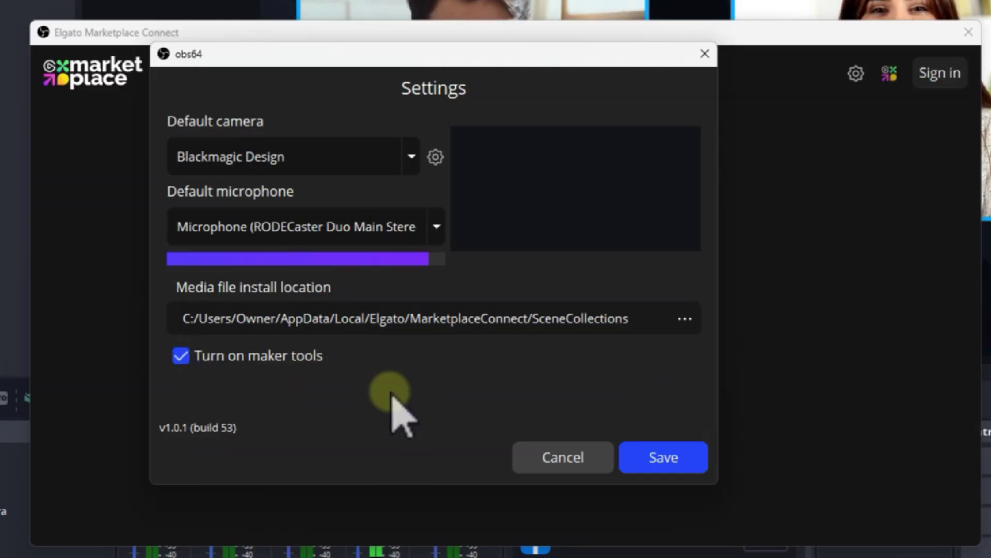
Save the Marketplace Connect default devices and bring up the maker scene collection commands.
{"action": "left_click", "coordinate": [663, 457]}
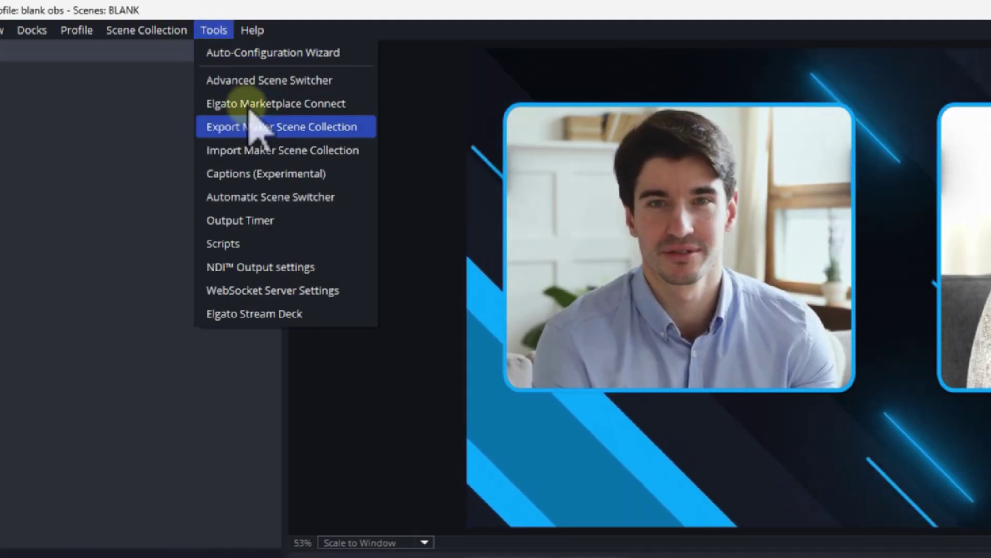
{"action": "mouse_move", "coordinate": [189, 30]}
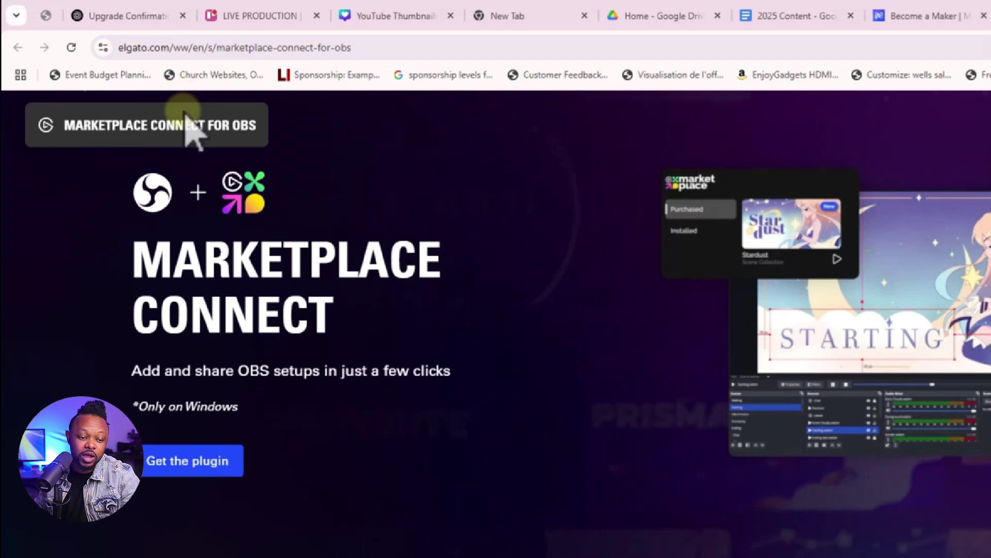
Examine Elgato's Marketplace Connect for OBS web page, including its platform note and plugin download option.
{"action": "scroll", "coordinate": [237, 253], "scroll_direction": "down", "scroll_amount": 2}
{"action": "scroll", "coordinate": [243, 268], "scroll_direction": "up", "scroll_amount": 3}
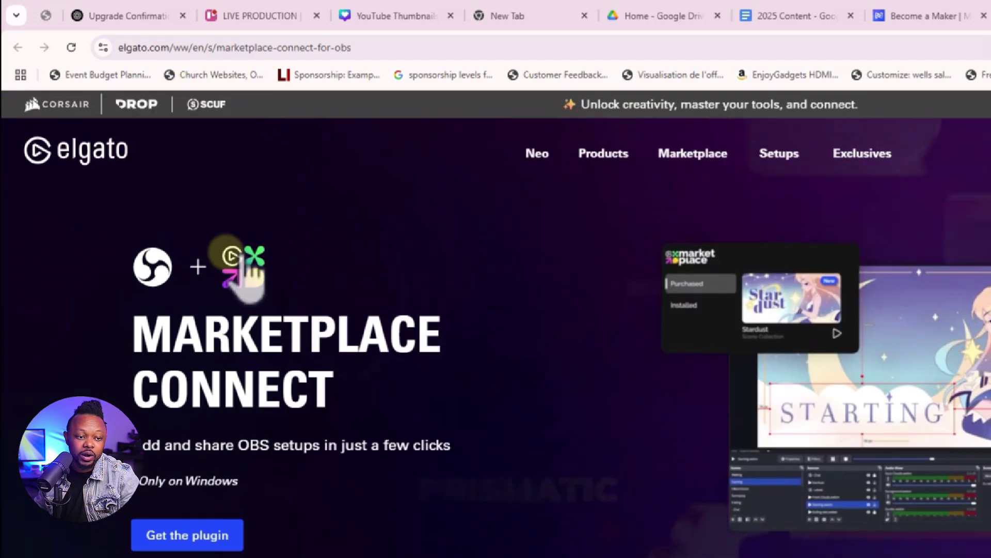
{"action": "scroll", "coordinate": [310, 284], "scroll_direction": "down", "scroll_amount": 2}
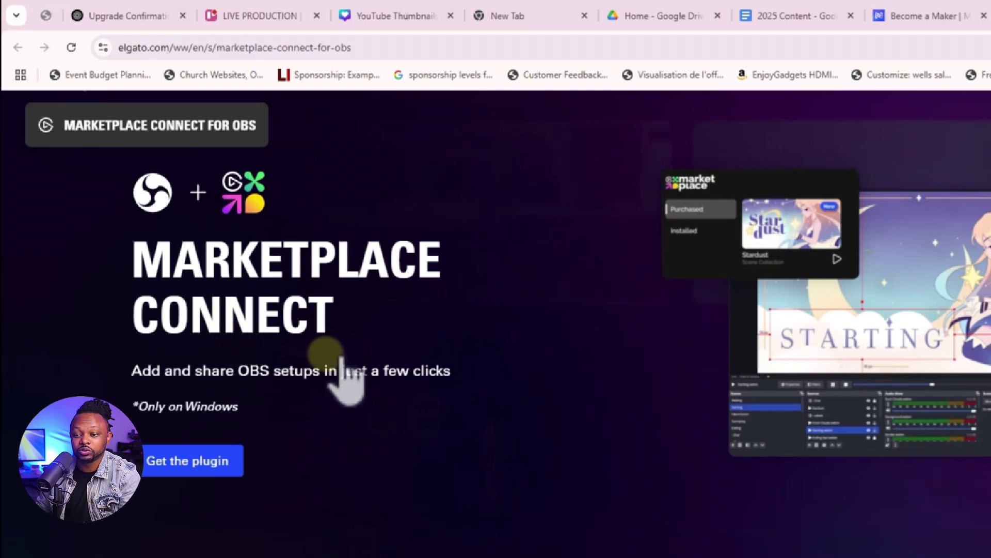
{"action": "scroll", "coordinate": [261, 284], "scroll_direction": "up", "scroll_amount": 2}
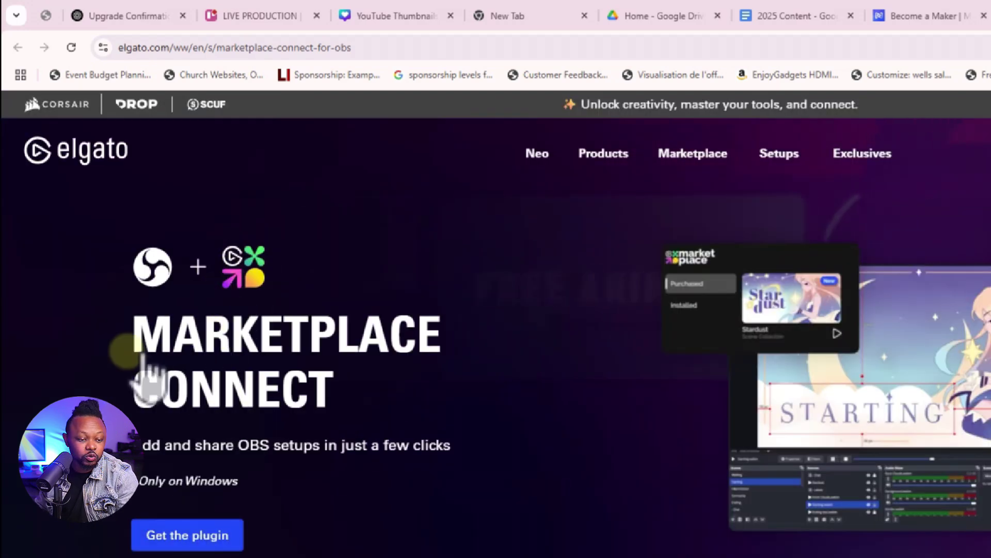
{"action": "scroll", "coordinate": [343, 398], "scroll_direction": "down", "scroll_amount": 1}
{"action": "scroll", "coordinate": [343, 408], "scroll_direction": "up", "scroll_amount": 1}
{"action": "scroll", "coordinate": [247, 408], "scroll_direction": "down", "scroll_amount": 3}
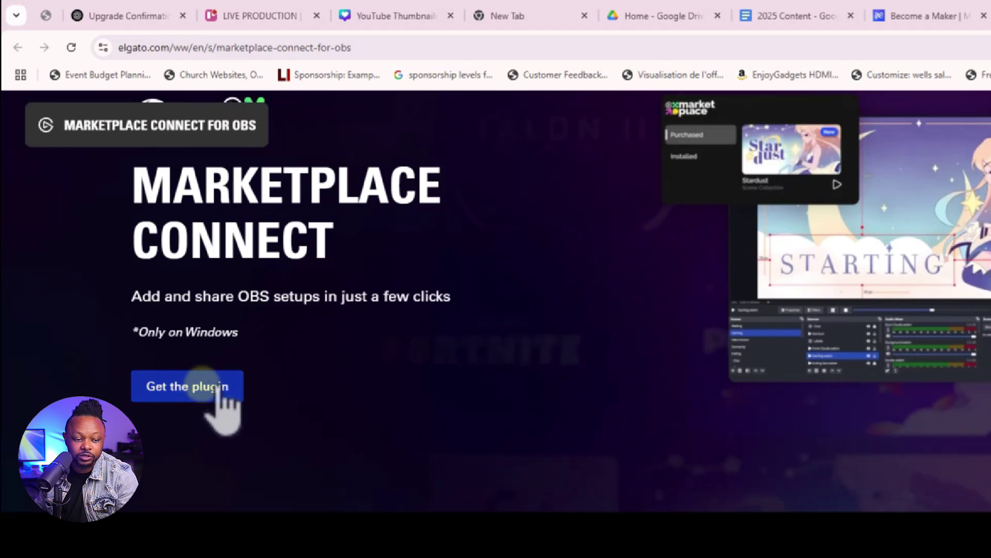
{"action": "scroll", "coordinate": [444, 392], "scroll_direction": "down", "scroll_amount": 3}
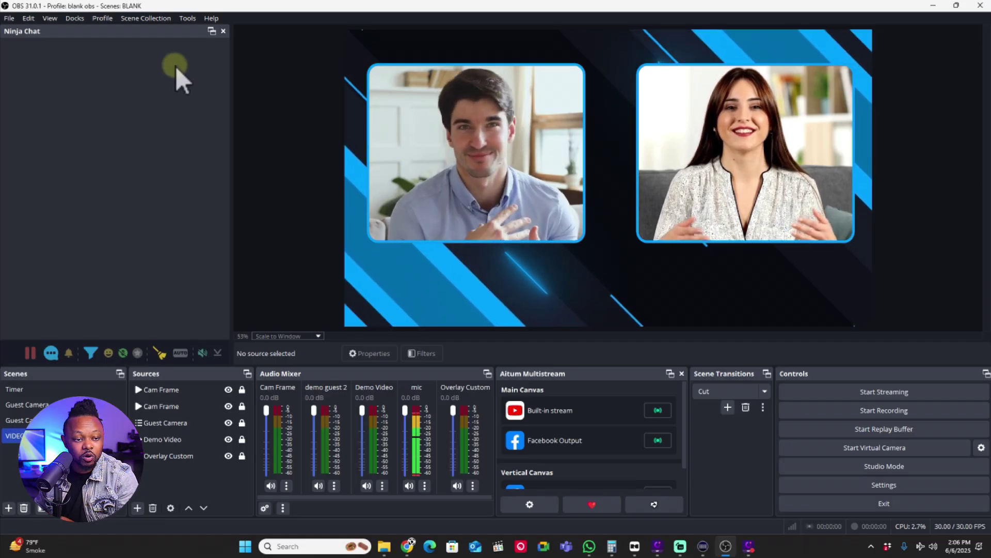
Switch to OBS and open the settings of the Elgato Marketplace Connect plugin.
{"action": "left_click", "coordinate": [189, 19]}
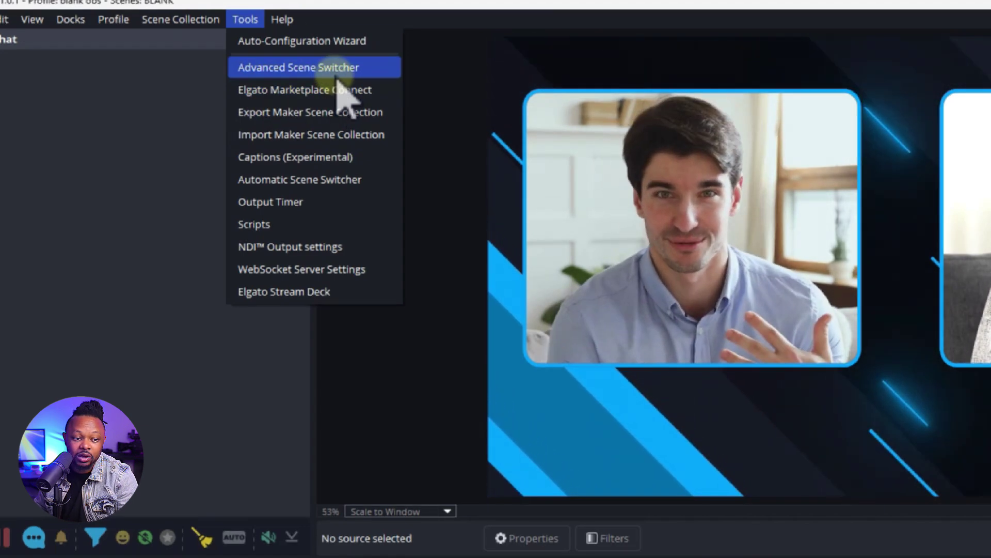
{"action": "left_click", "coordinate": [263, 92]}
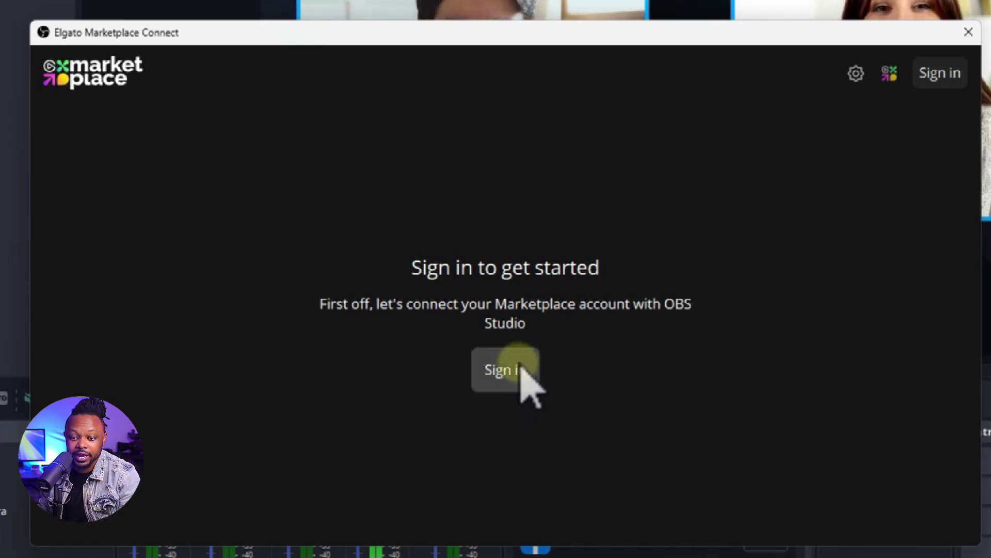
{"action": "left_click", "coordinate": [859, 78]}
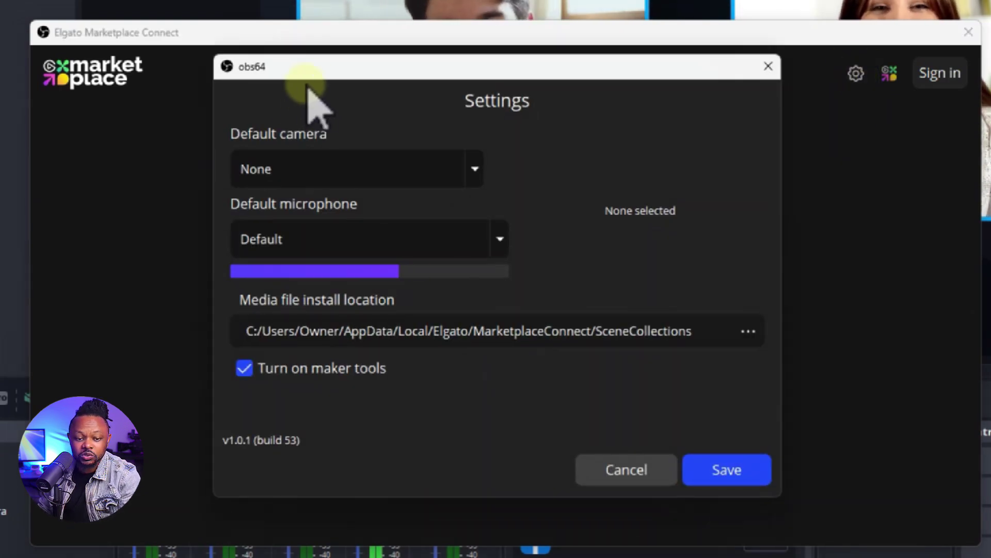
{"action": "left_click_drag", "start_coordinate": [488, 78], "coordinate": [428, 70]}
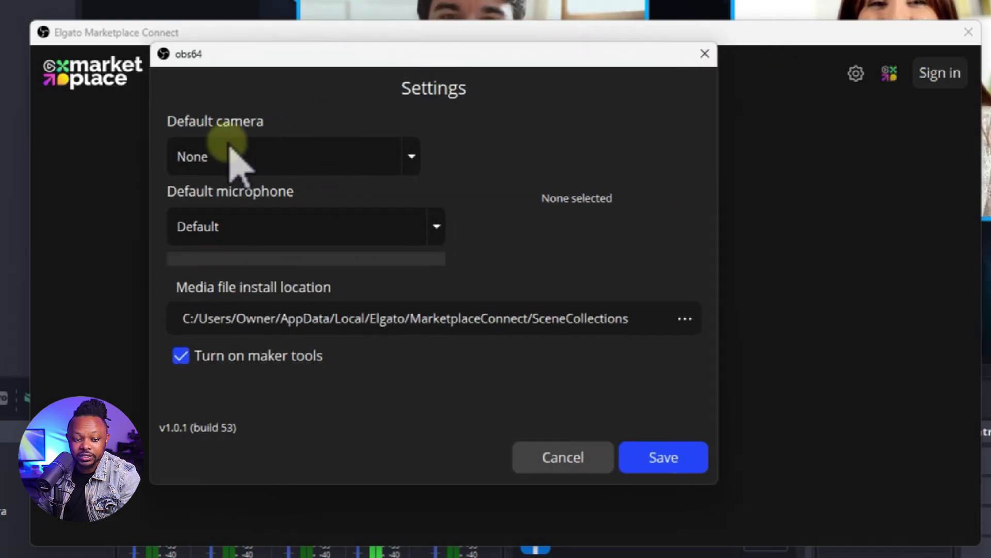
Set the default camera to Blackmagic Design and the default microphone to Microphone (RODECaster Duo Main Stereo).
{"action": "left_click", "coordinate": [412, 157]}
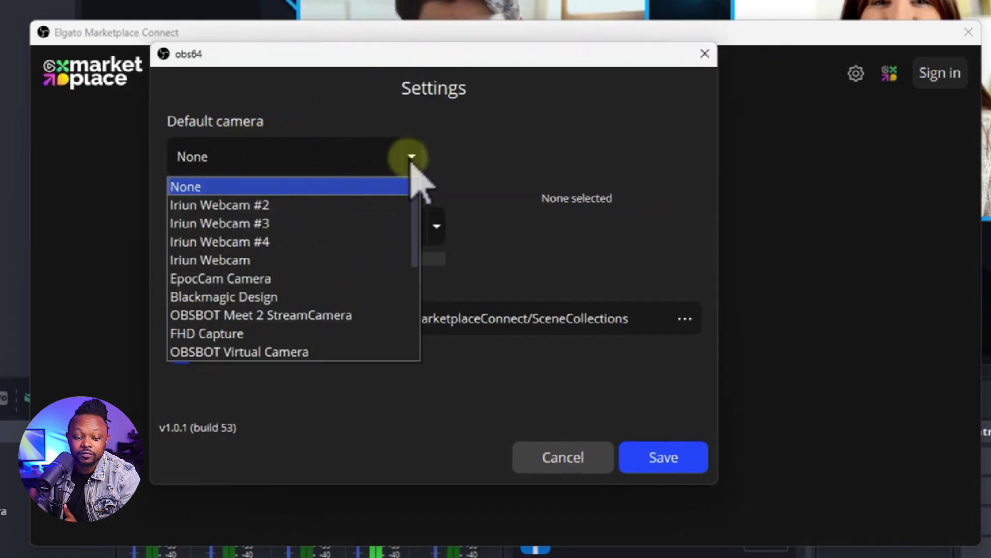
{"action": "scroll", "coordinate": [298, 335], "scroll_direction": "down", "scroll_amount": 4}
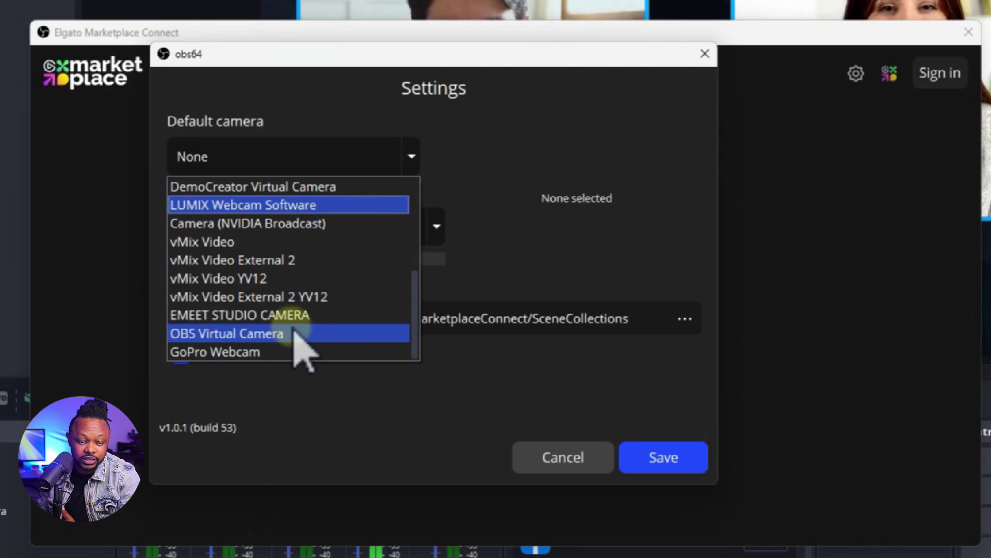
{"action": "scroll", "coordinate": [294, 332], "scroll_direction": "up", "scroll_amount": 5}
{"action": "left_click", "coordinate": [251, 223]}
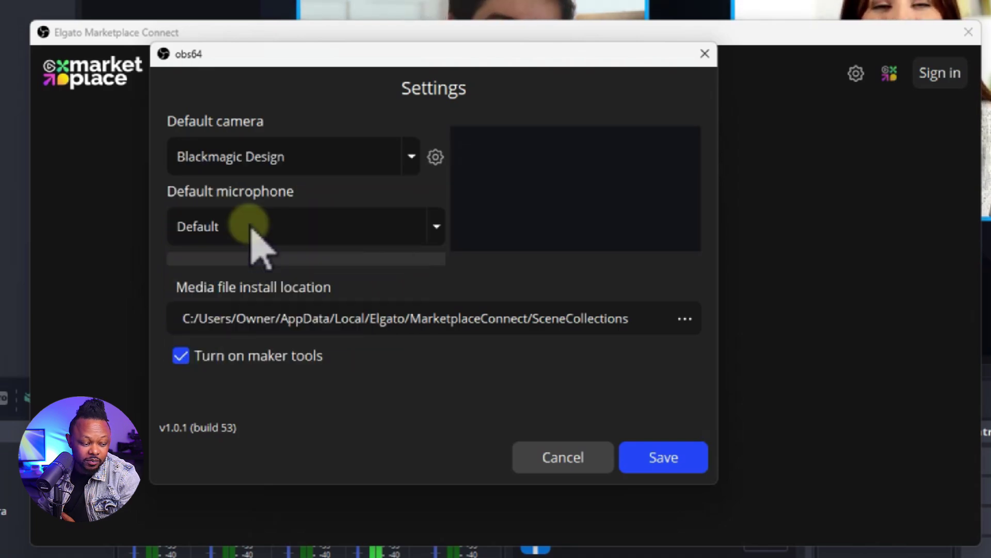
{"action": "left_click", "coordinate": [342, 234]}
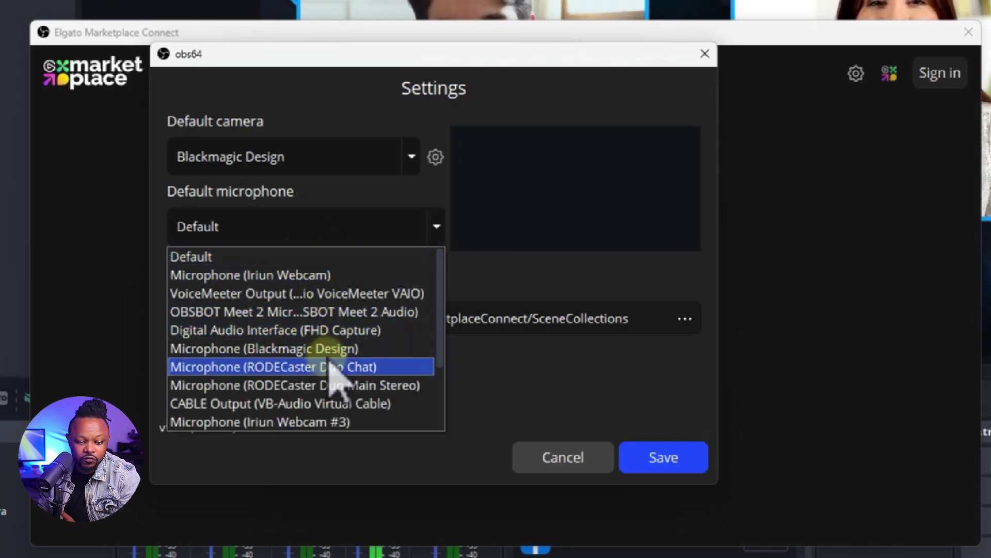
{"action": "left_click", "coordinate": [368, 387]}
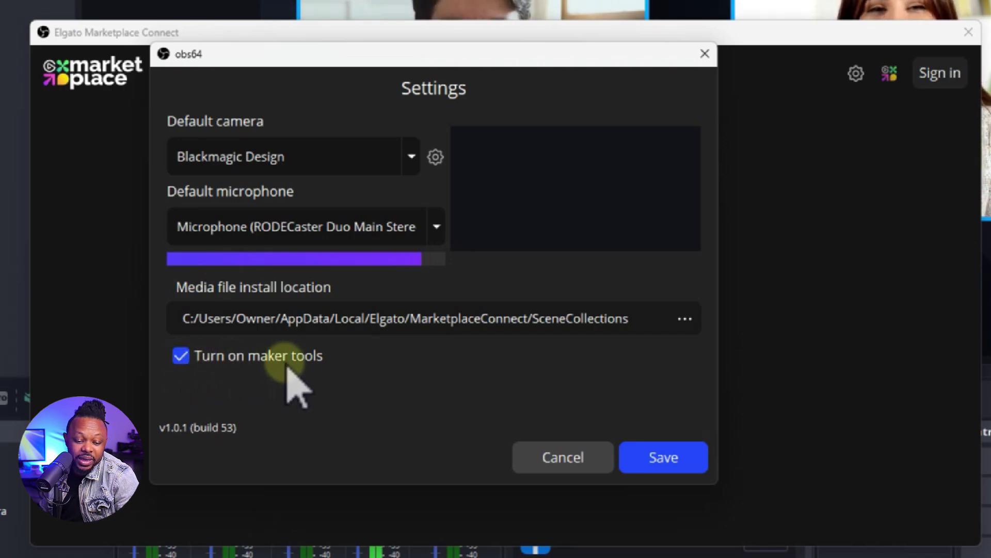
Turn maker tools off and back on, save the plugin settings and close Marketplace Connect.
{"action": "left_click", "coordinate": [182, 356]}
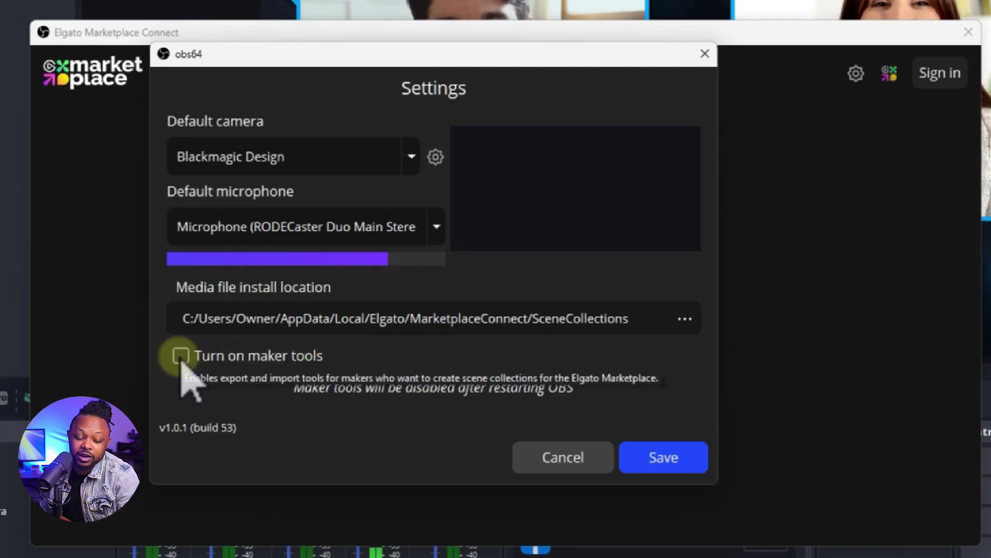
{"action": "left_click", "coordinate": [182, 356]}
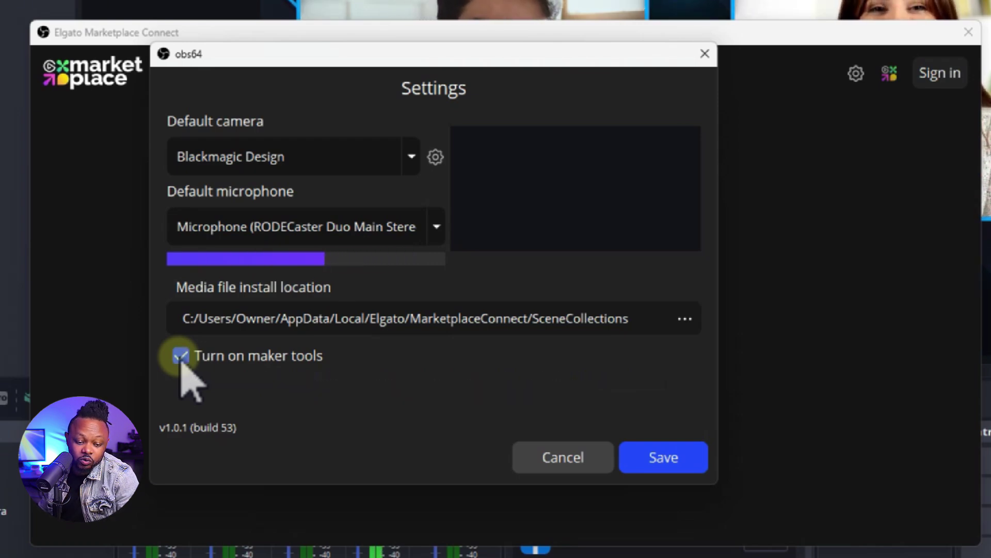
{"action": "left_click", "coordinate": [679, 467]}
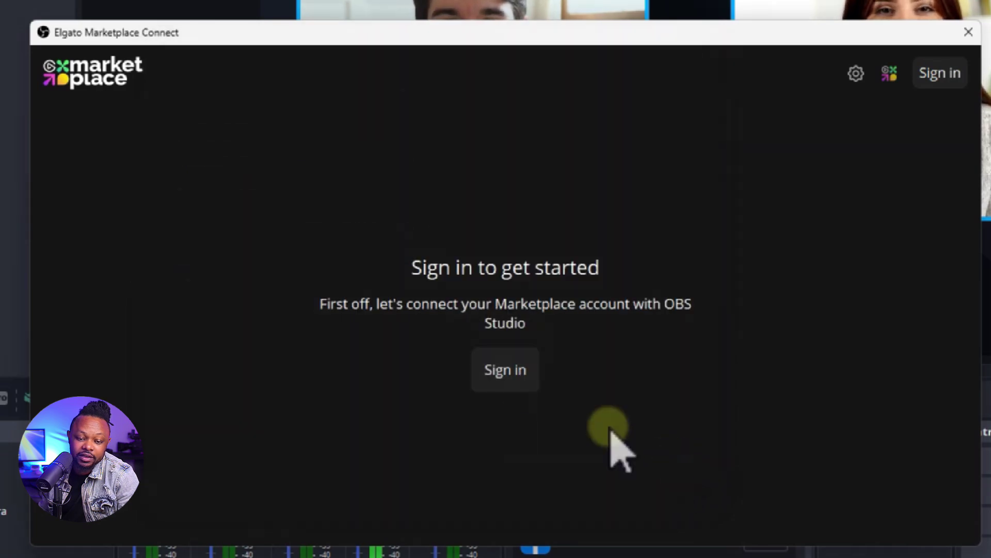
{"action": "left_click", "coordinate": [968, 32]}
Check the maker export and import commands, and show the Guest Camera scene with its mic source selected.
{"action": "left_click", "coordinate": [214, 30]}
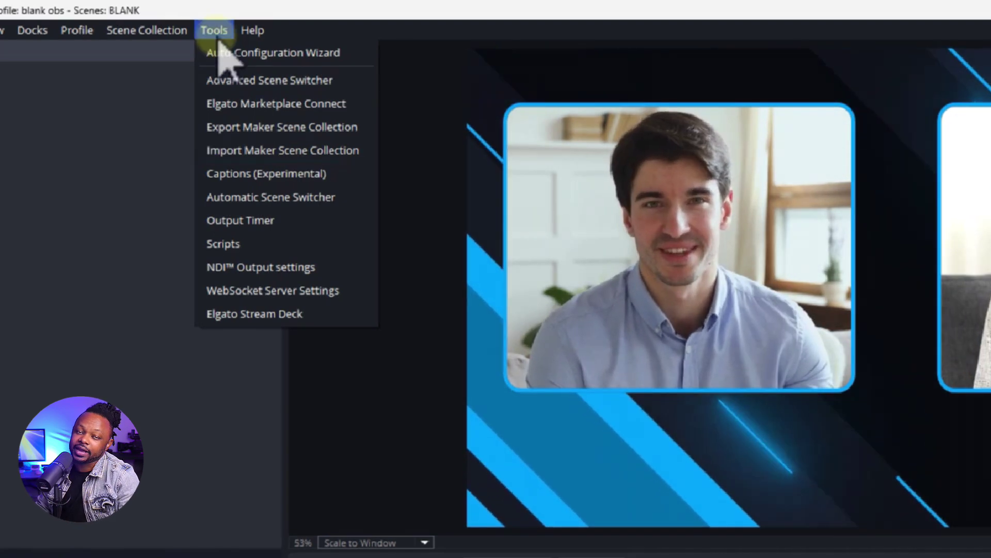
{"action": "mouse_move", "coordinate": [190, 24]}
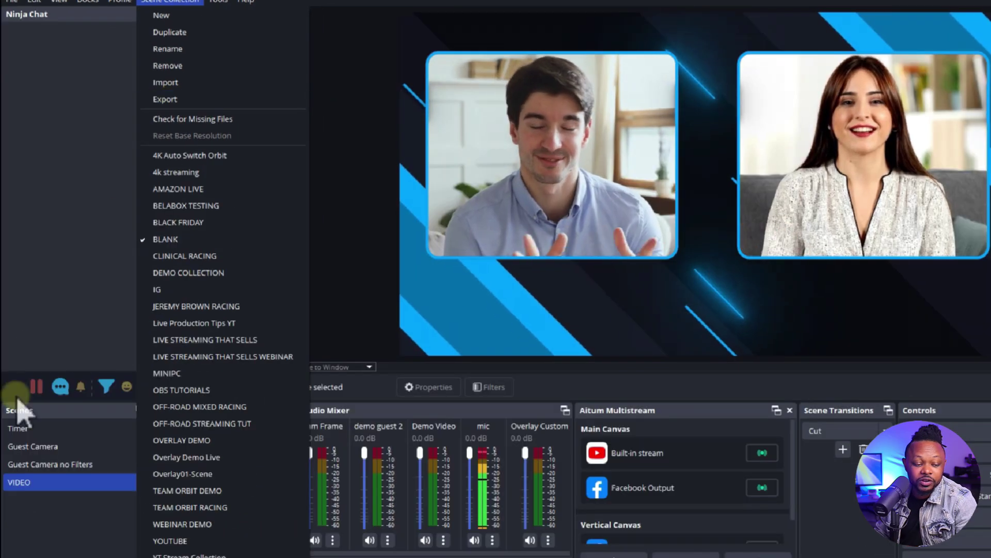
{"action": "left_click", "coordinate": [36, 447]}
{"action": "left_click", "coordinate": [183, 430], "text": "ctrl"}
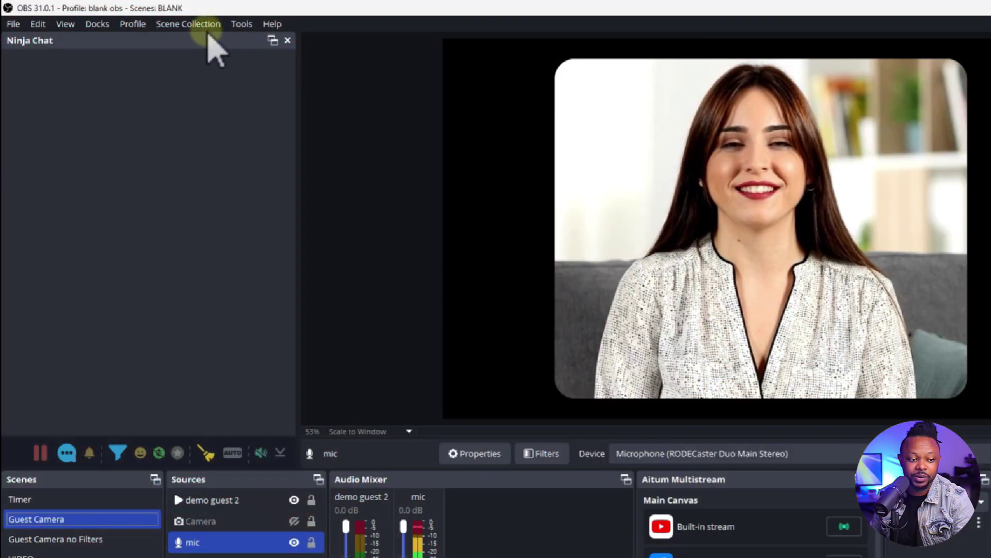
Review the BLANK scene collection by previewing its Timer, Guest Camera, Guest Camera no Filters and VIDEO scenes.
{"action": "left_click", "coordinate": [208, 30]}
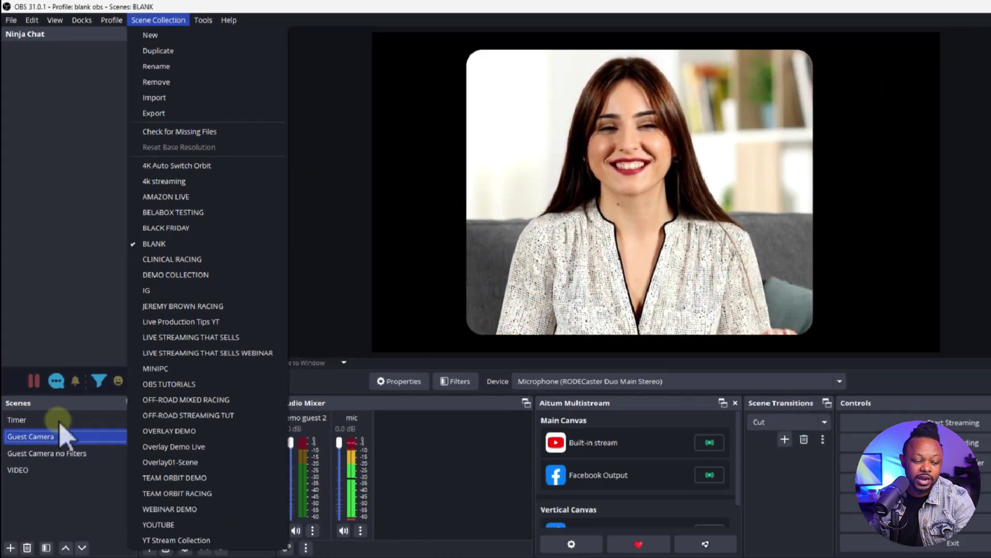
{"action": "left_click", "coordinate": [73, 500]}
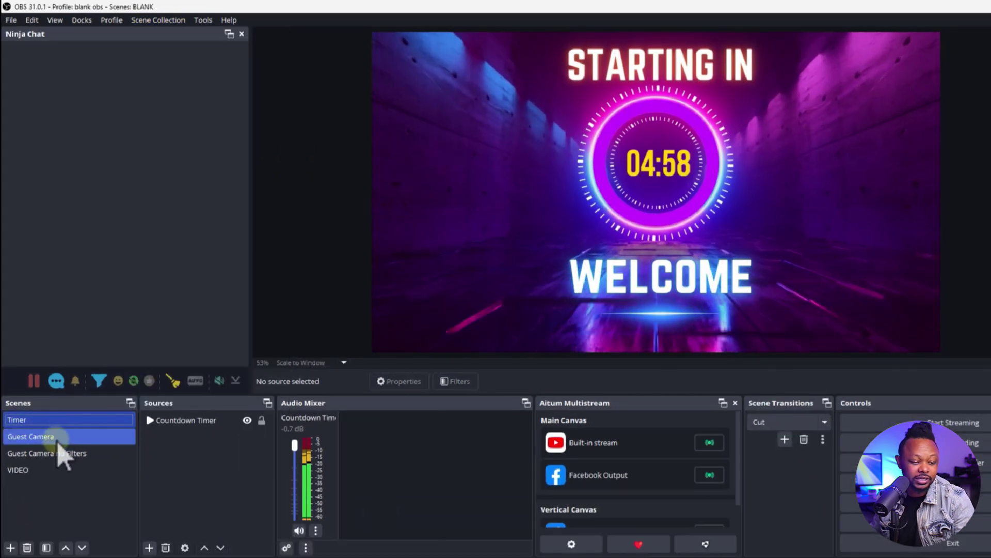
{"action": "left_click", "coordinate": [61, 438]}
{"action": "left_click", "coordinate": [58, 453]}
{"action": "left_click", "coordinate": [48, 421]}
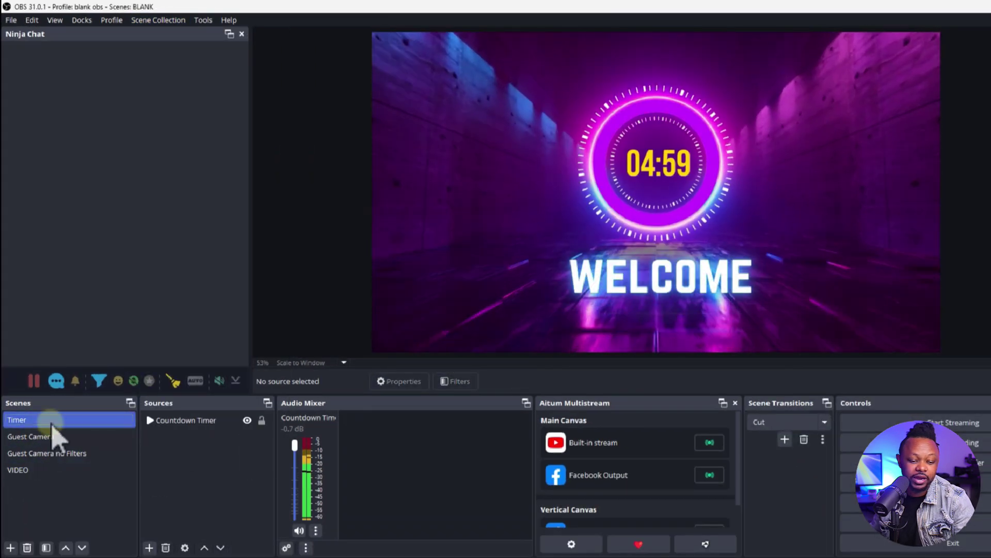
{"action": "left_click", "coordinate": [52, 436]}
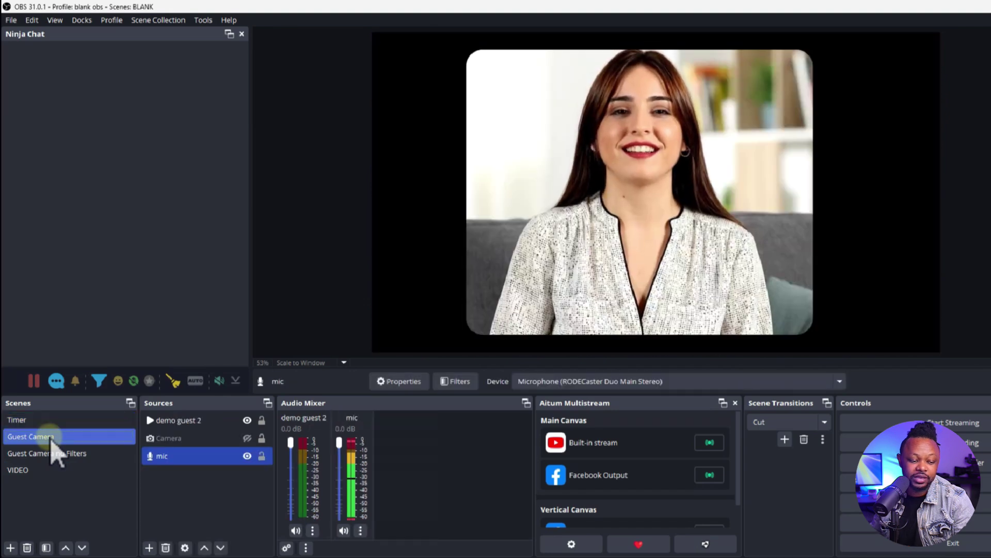
{"action": "left_click", "coordinate": [60, 454]}
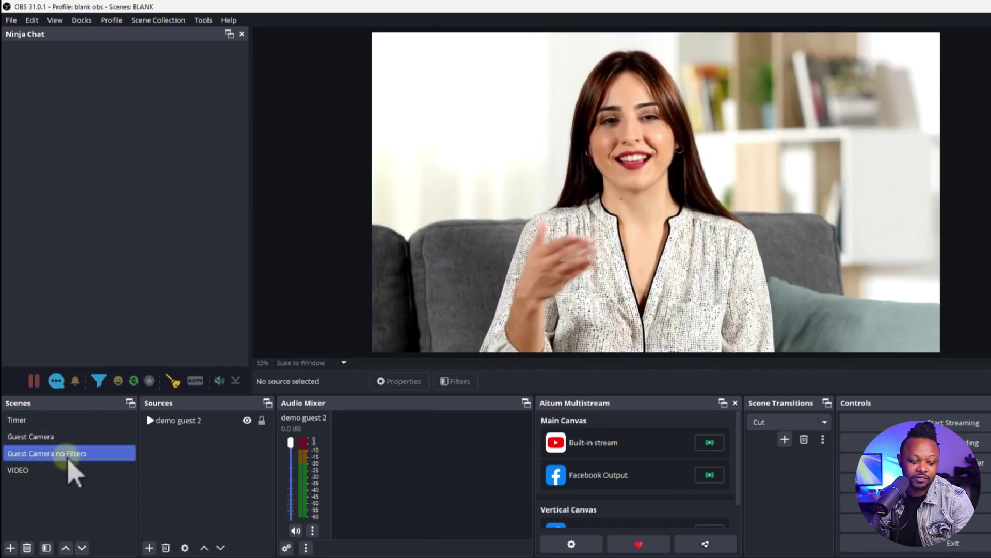
{"action": "left_click", "coordinate": [71, 469]}
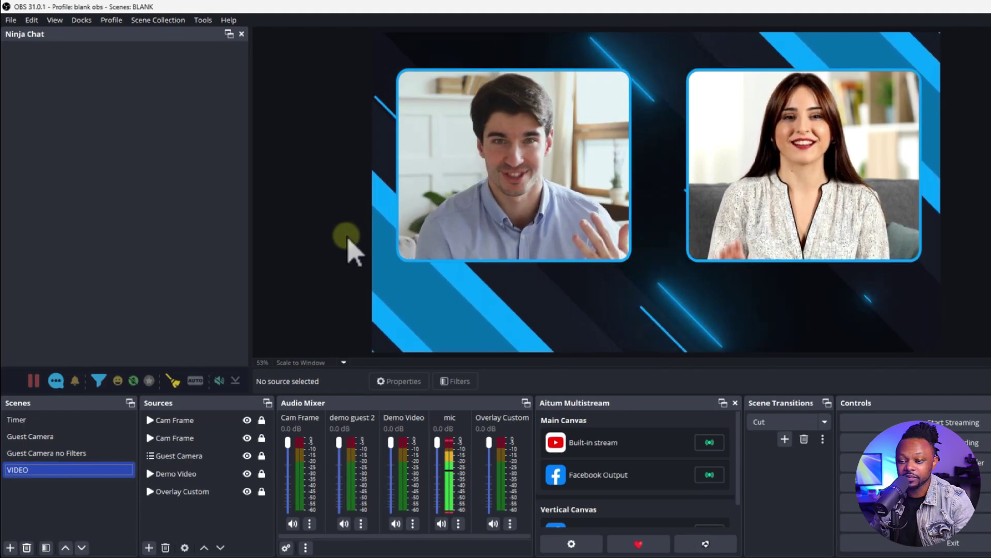
Rename the BLANK scene collection as BLANK OBS.
{"action": "left_click", "coordinate": [157, 19]}
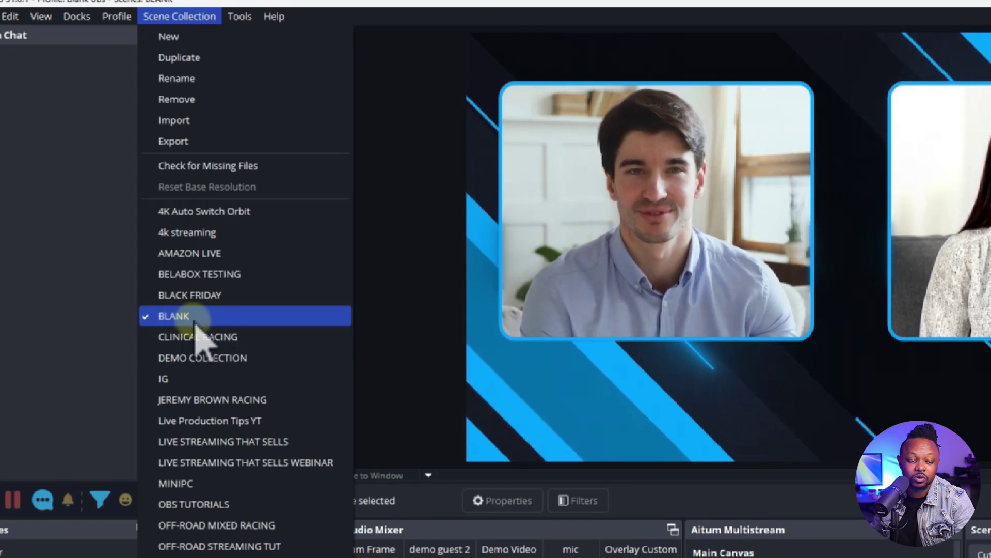
{"action": "mouse_move", "coordinate": [118, 18]}
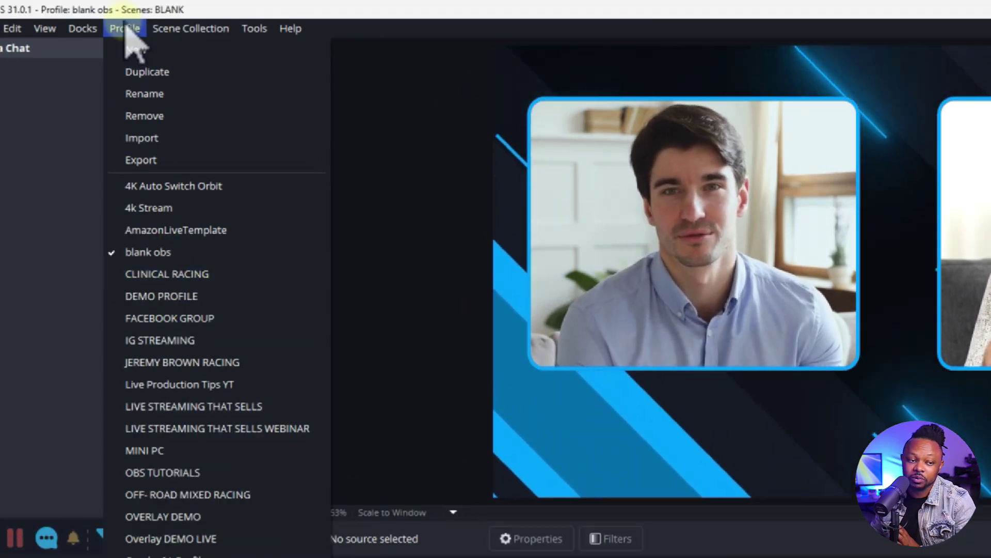
{"action": "mouse_move", "coordinate": [202, 28]}
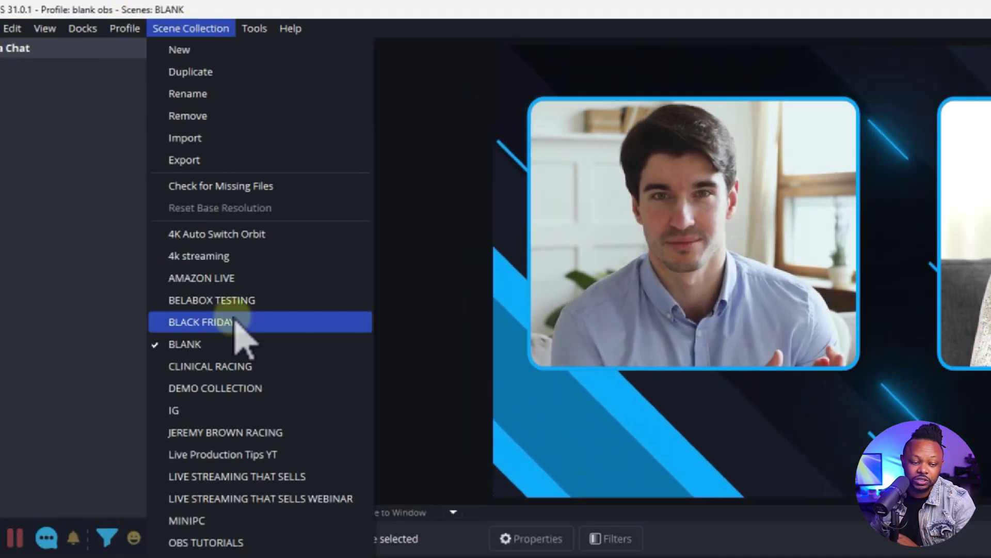
{"action": "left_click", "coordinate": [237, 345]}
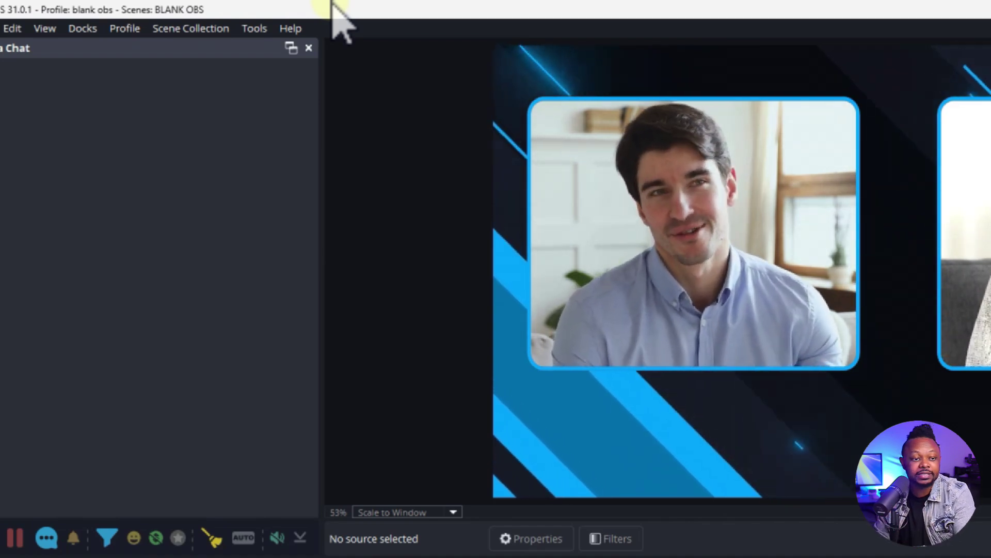
Start the maker export of the BLANK OBS scene collection and accept the media files found for bundling.
{"action": "left_click", "coordinate": [233, 29]}
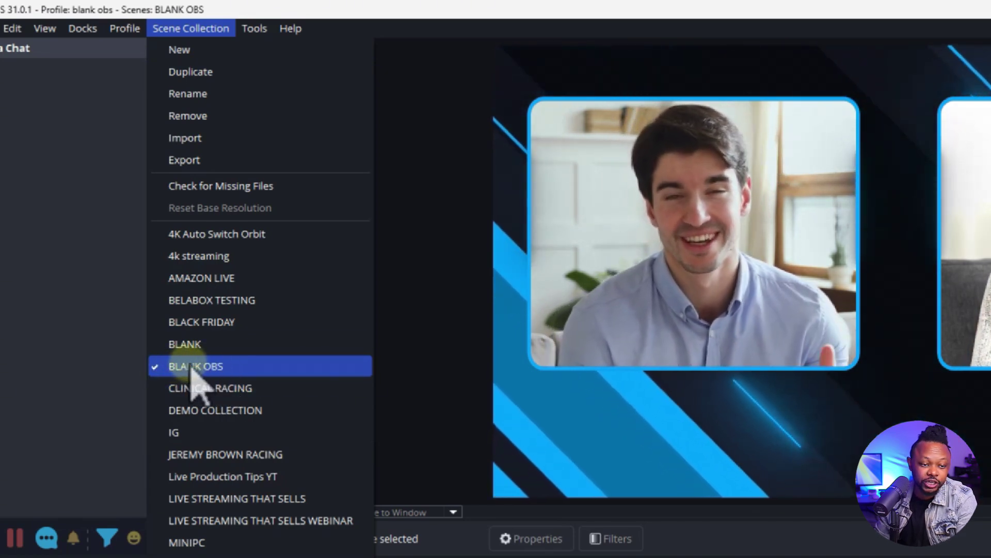
{"action": "left_click", "coordinate": [200, 30]}
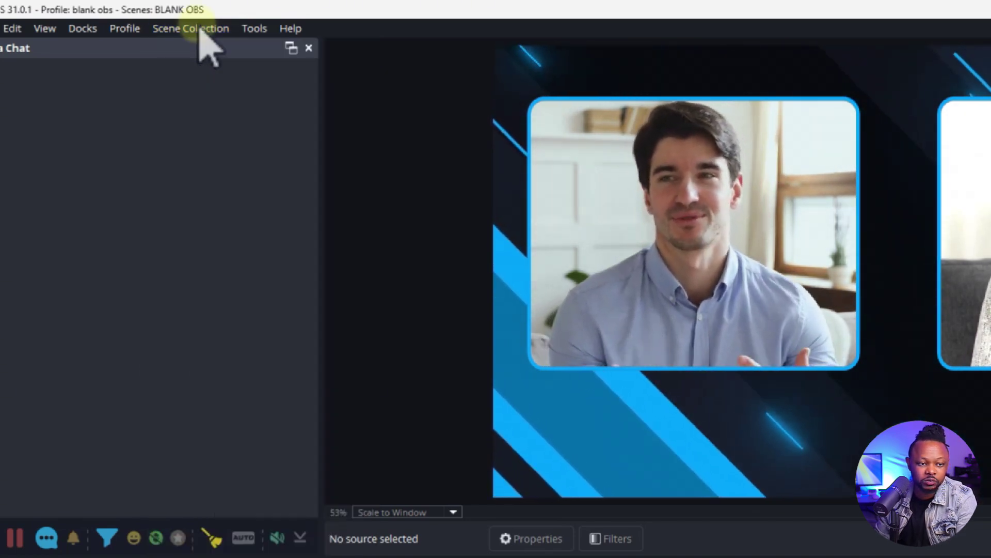
{"action": "left_click", "coordinate": [261, 30]}
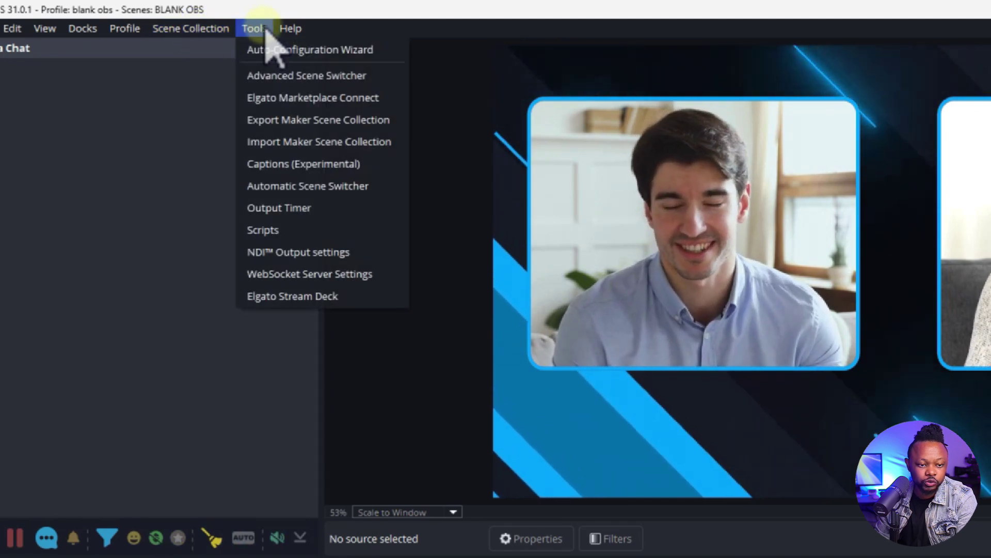
{"action": "left_click", "coordinate": [275, 124]}
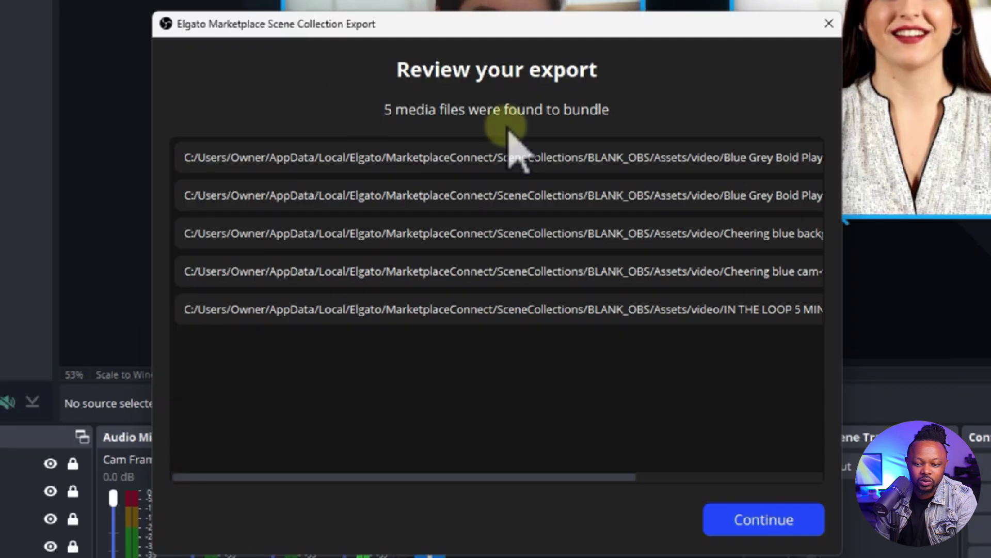
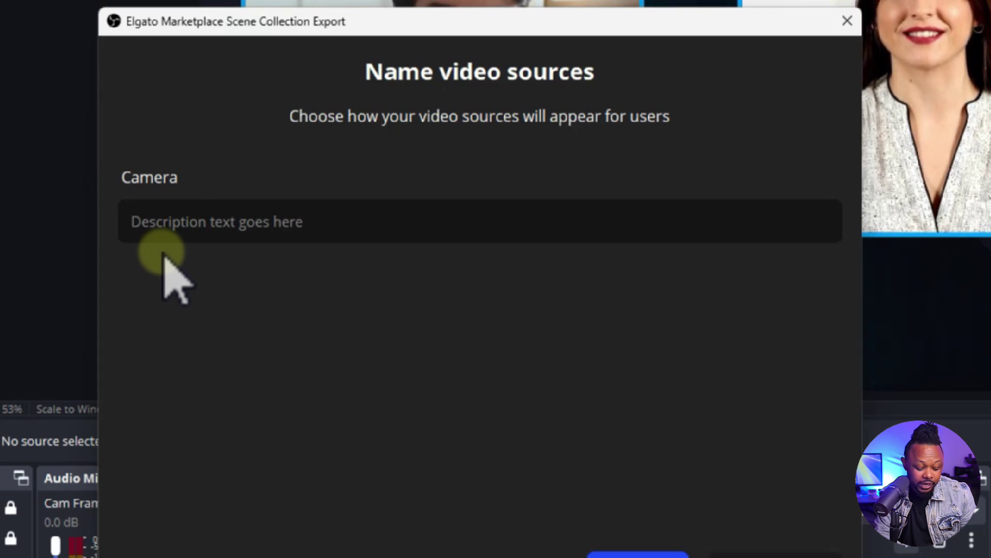
Name the Camera video source MAIN Camera for the exported bundle and proceed to the required plugins.
{"action": "type", "text": "A"}
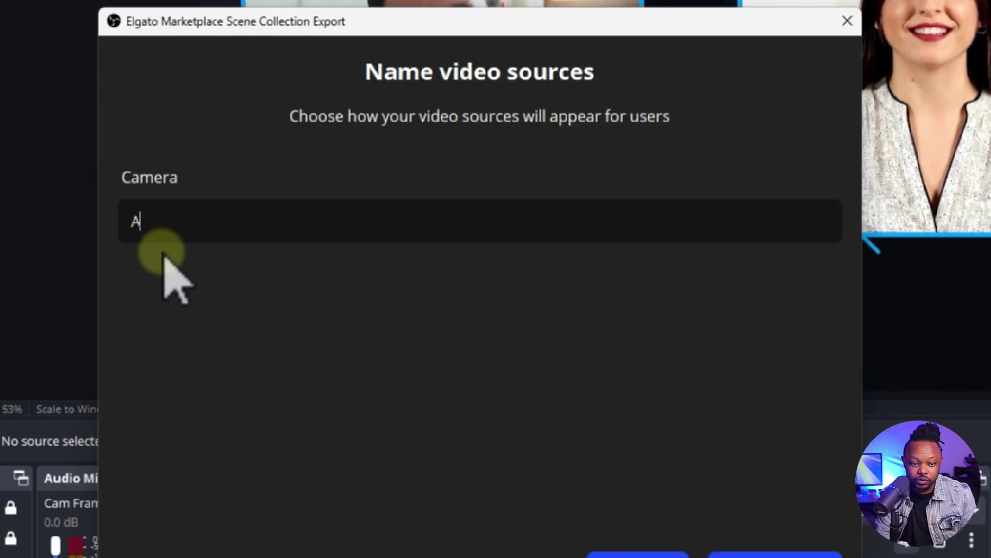
{"action": "key", "text": "BackSpace"}
{"action": "type", "text": "MAIN Camera"}
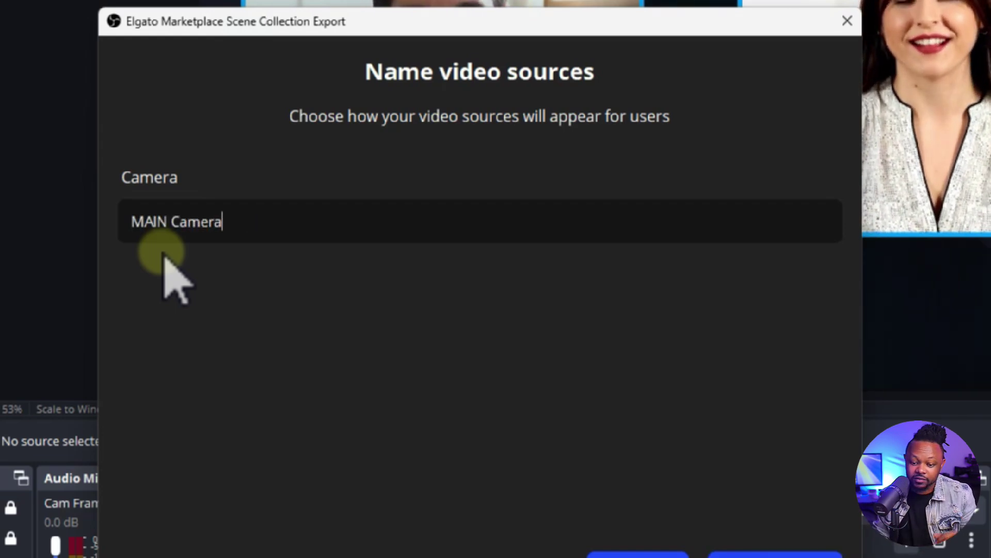
{"action": "left_click", "coordinate": [775, 554]}
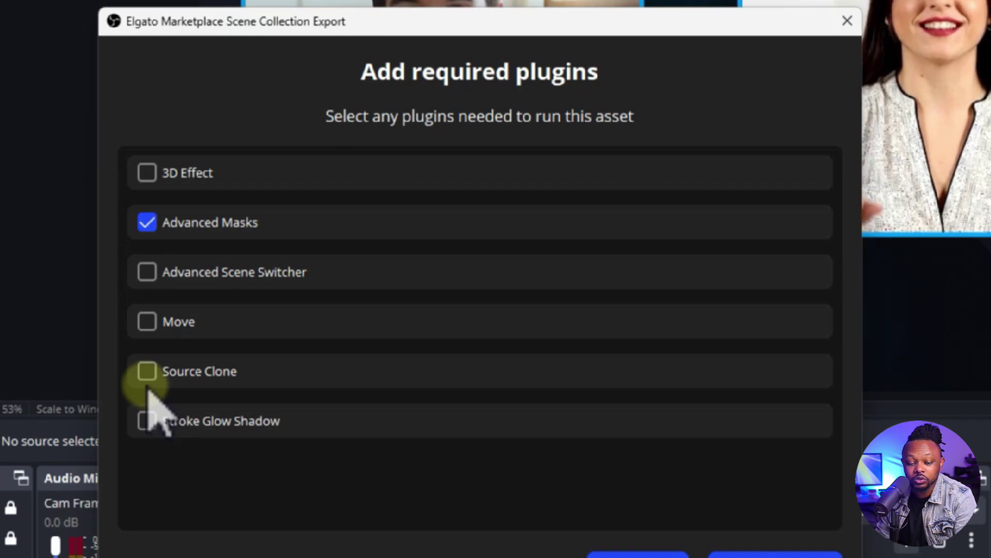
Require the Advanced Masks, Source Clone and Stroke Glow Shadow plugins, and export the bundle to Downloads as EXPORT OBS BLANK SCENES.
{"action": "left_click", "coordinate": [147, 371]}
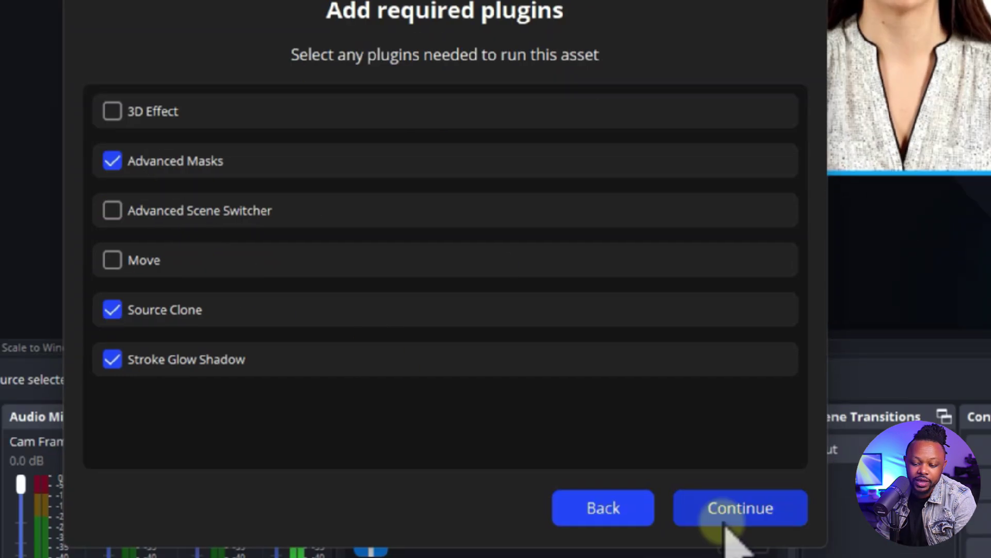
{"action": "left_click", "coordinate": [806, 556]}
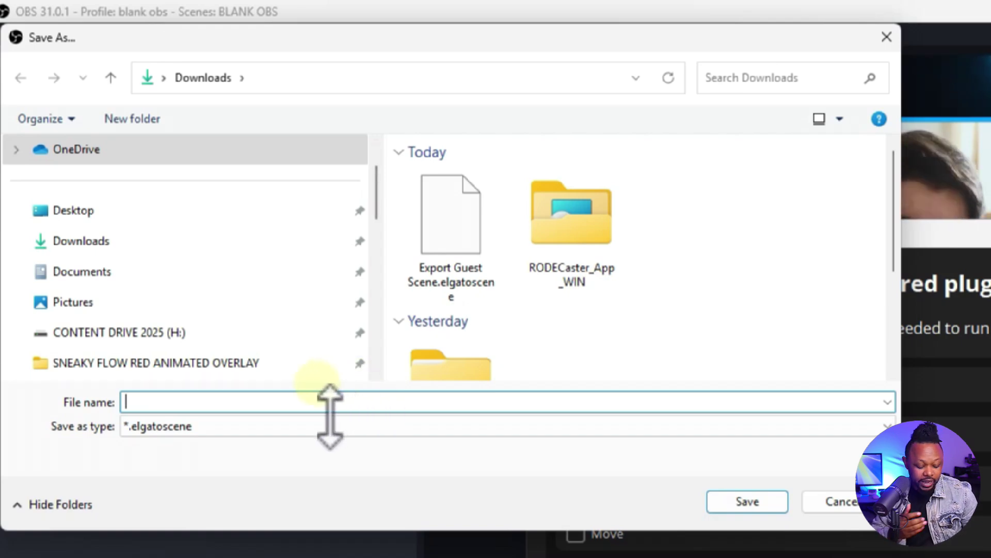
{"action": "type", "text": "EXPORT OBS BLANK SCENES"}
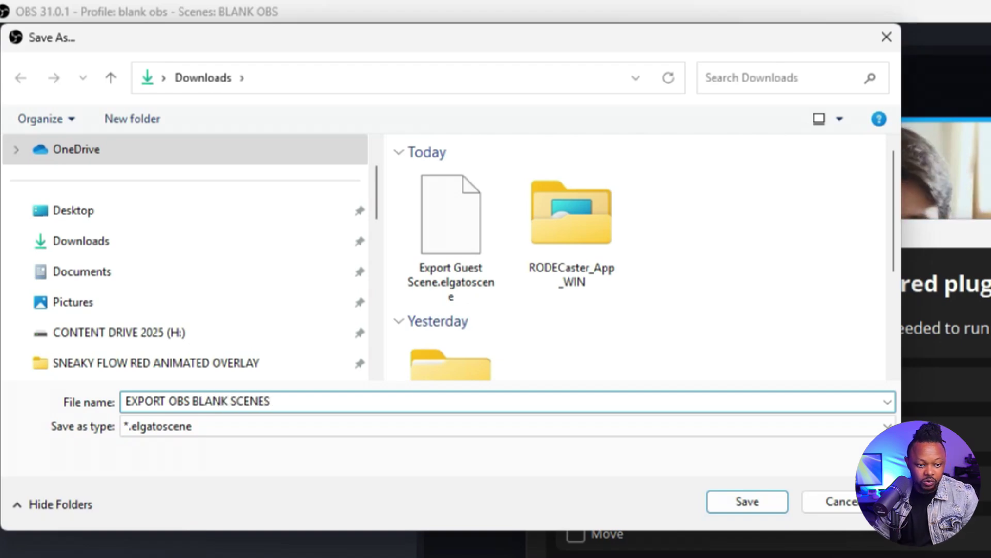
{"action": "left_click", "coordinate": [743, 505]}
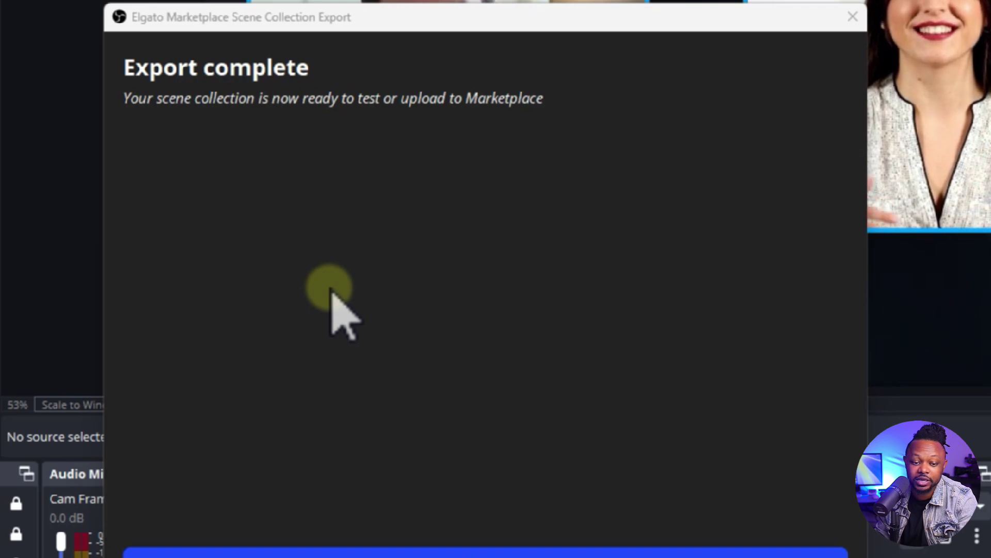
{"action": "left_click", "coordinate": [485, 553]}
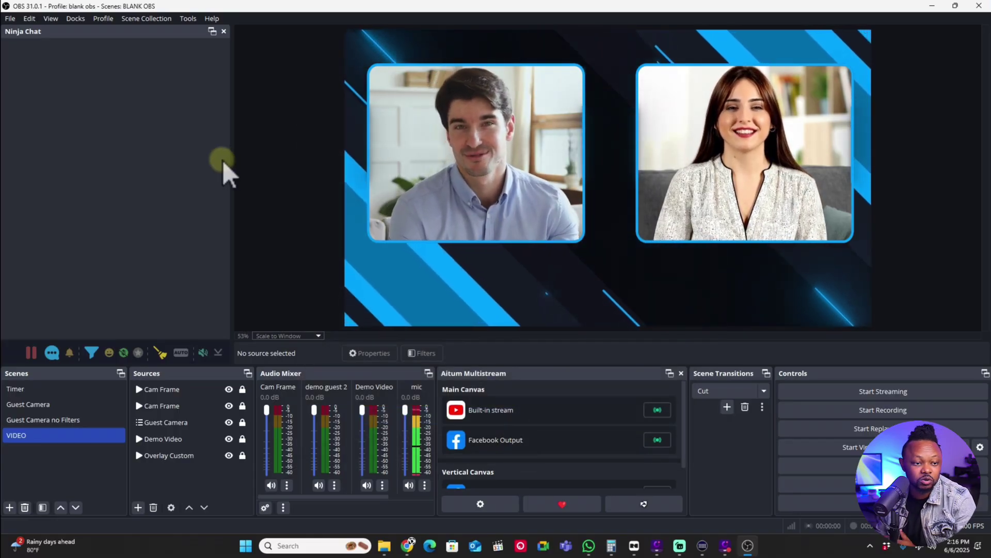
Remove the BLANK OBS scene collection and confirm its removal.
{"action": "left_click", "coordinate": [147, 19]}
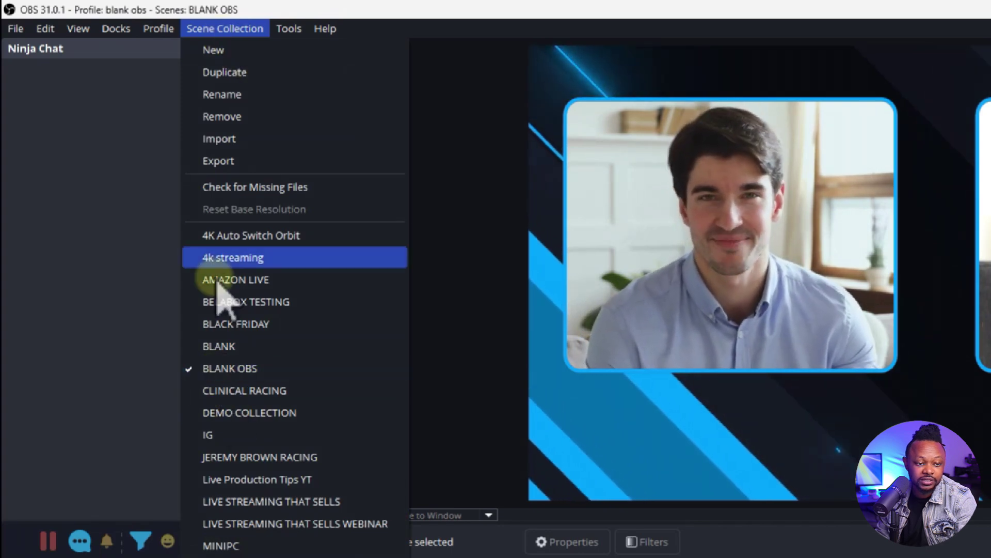
{"action": "left_click", "coordinate": [232, 118]}
{"action": "key", "text": "Return"}
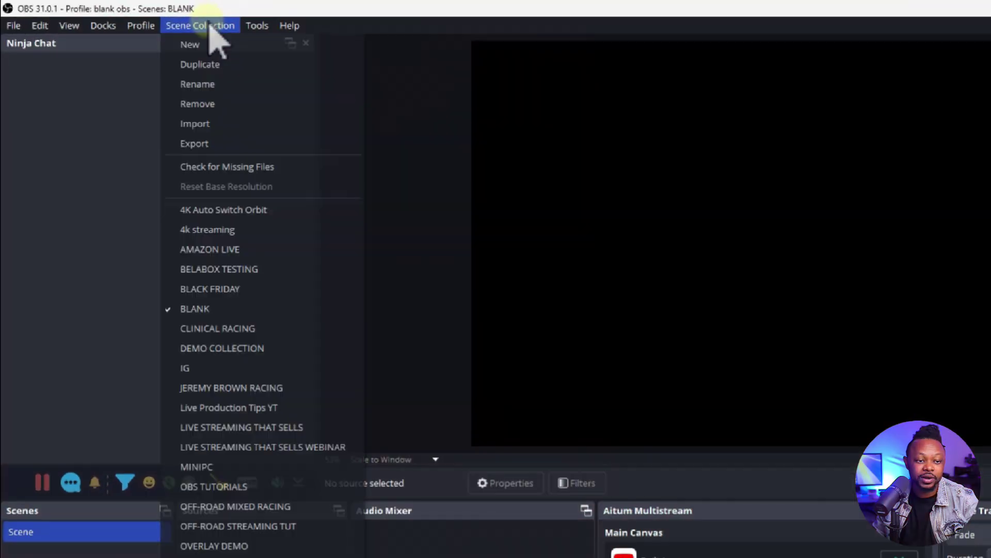
Import the EXPORT OBS BLANK SCENES.elgatoscene bundle from Downloads as a maker scene collection.
{"action": "mouse_move", "coordinate": [263, 28]}
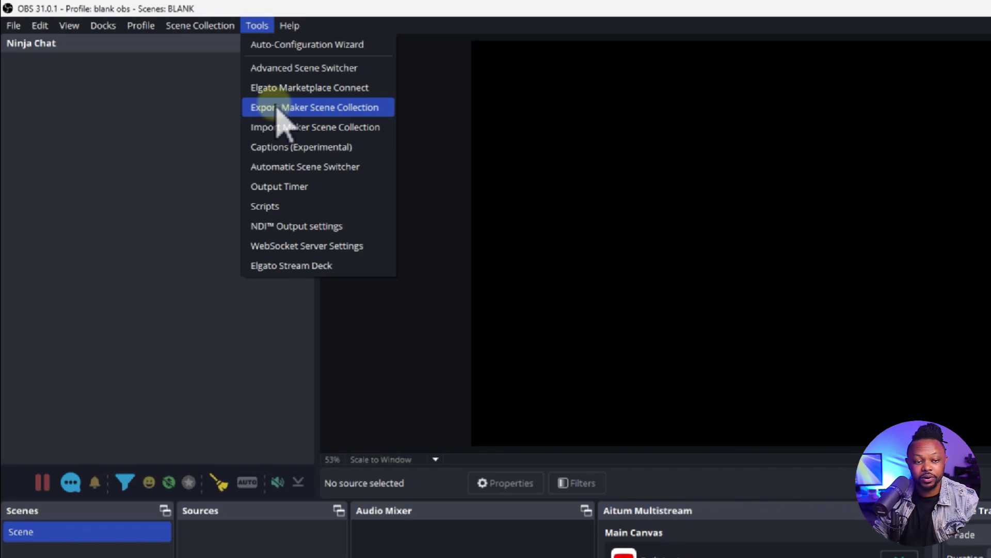
{"action": "left_click", "coordinate": [311, 130]}
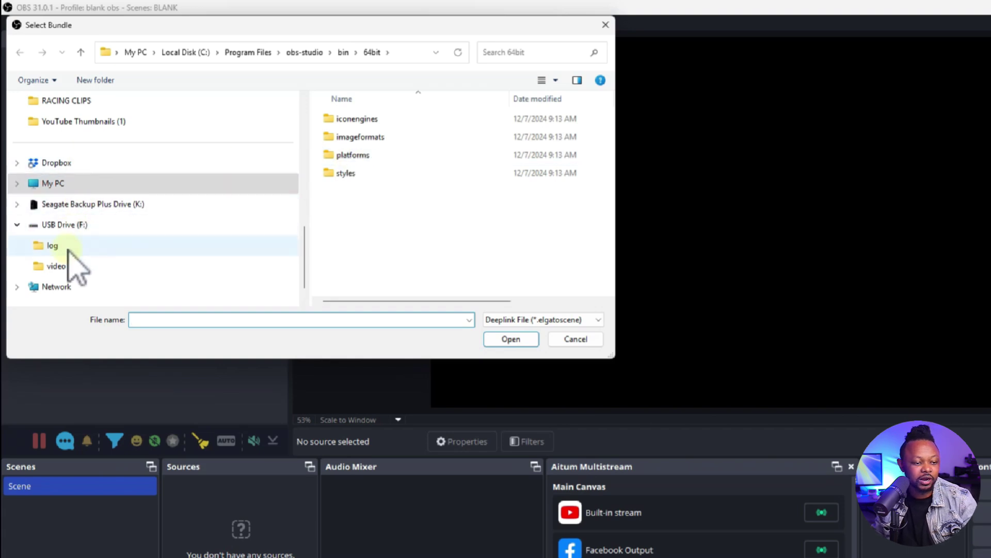
{"action": "scroll", "coordinate": [122, 221], "scroll_direction": "up", "scroll_amount": 5}
{"action": "scroll", "coordinate": [83, 136], "scroll_direction": "up", "scroll_amount": 2}
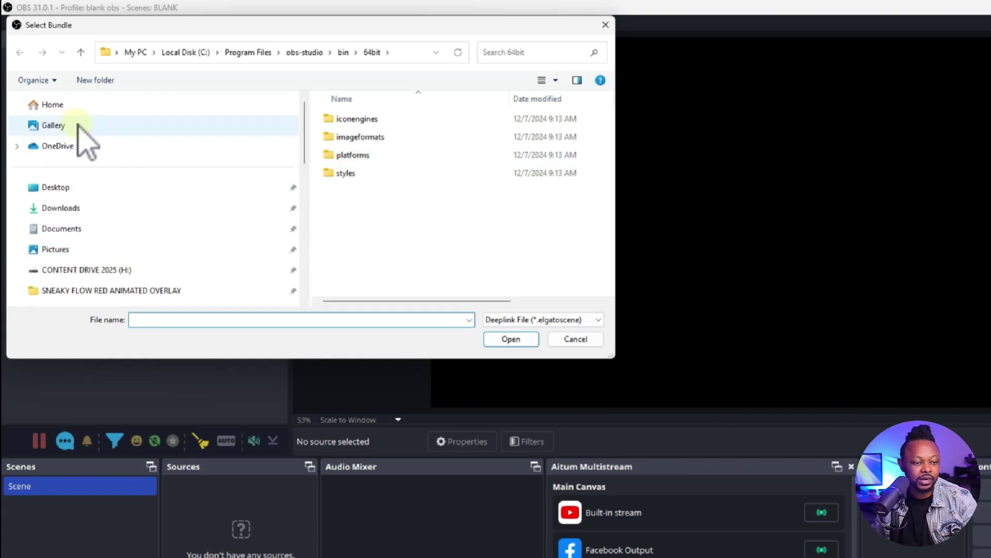
{"action": "scroll", "coordinate": [109, 212], "scroll_direction": "down", "scroll_amount": 2}
{"action": "scroll", "coordinate": [93, 166], "scroll_direction": "up", "scroll_amount": 3}
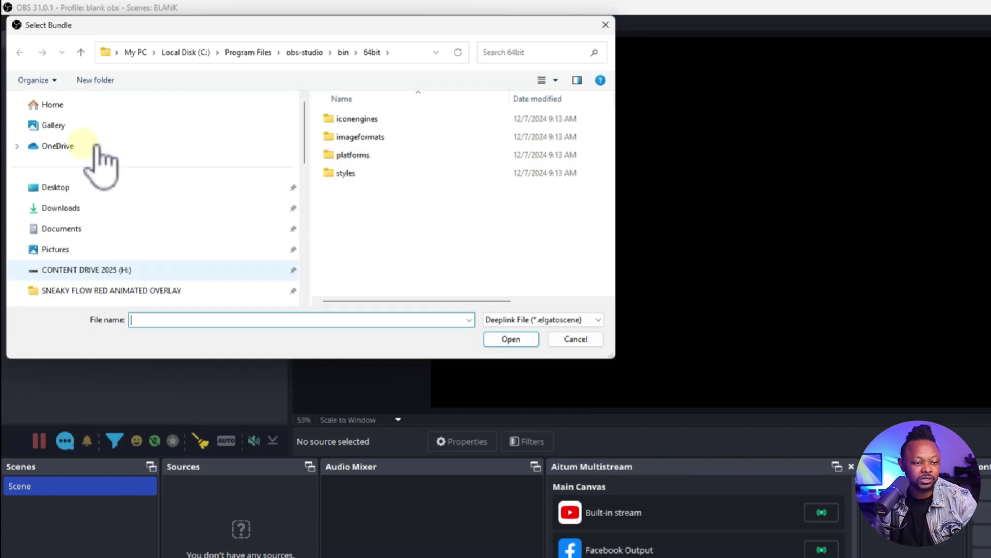
{"action": "left_click", "coordinate": [77, 208]}
{"action": "left_click", "coordinate": [354, 153]}
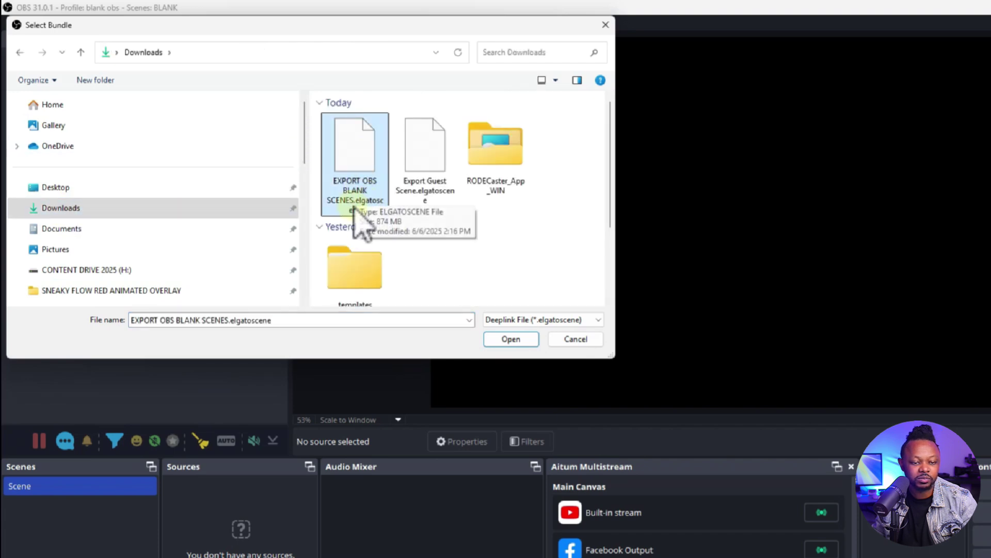
{"action": "left_click", "coordinate": [512, 339]}
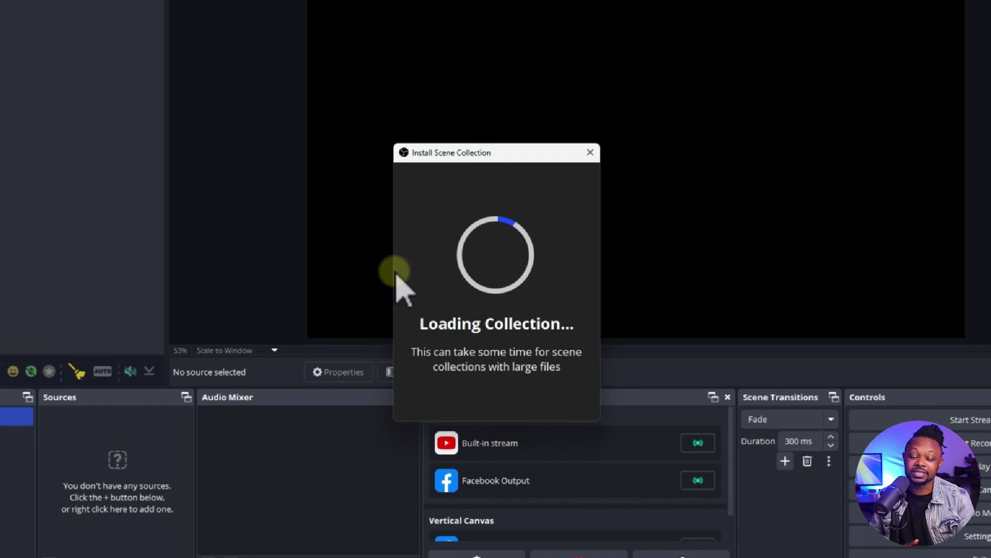
Name the scene collection created from the imported bundle BLANK OBS and continue its installation.
{"action": "left_click", "coordinate": [488, 399]}
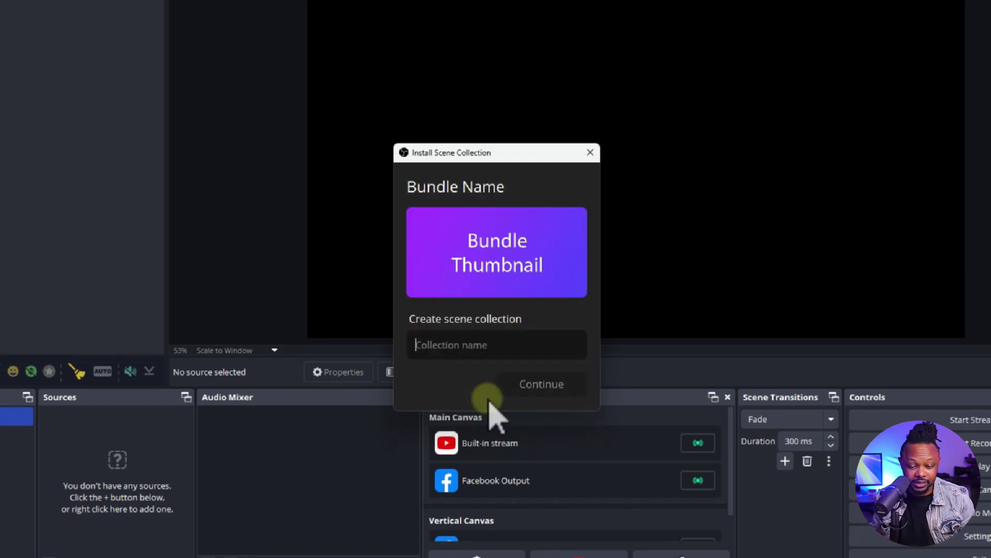
{"action": "type", "text": "Bl"}
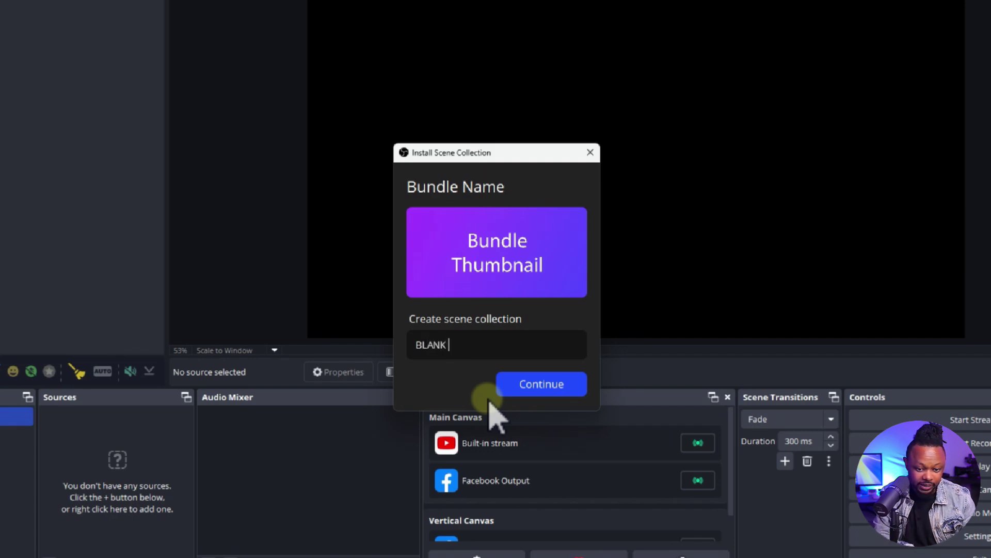
{"action": "type", "text": "ANK OBS"}
{"action": "left_click", "coordinate": [538, 385]}
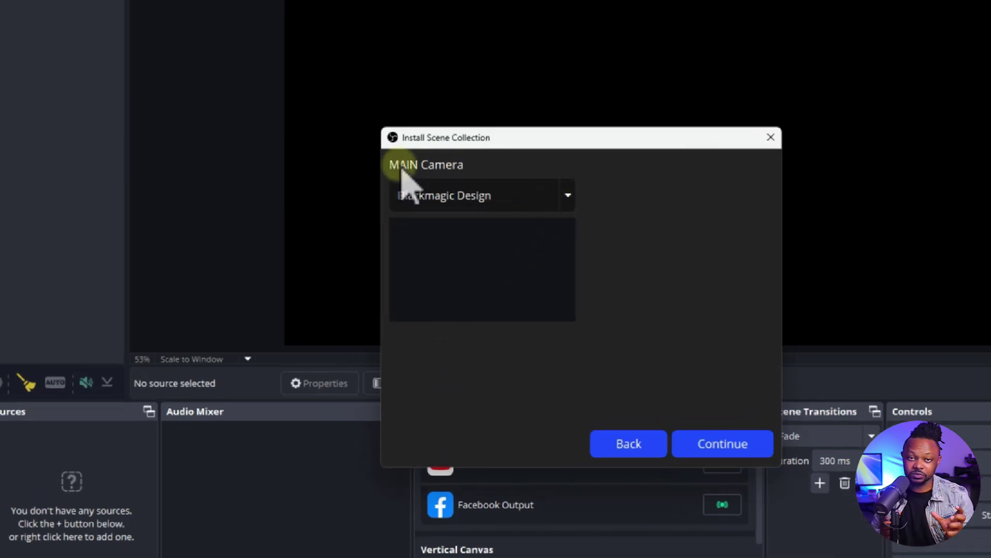
Assign OBSBOT Meet 2 StreamCamera as the MAIN Camera, keep the RODECaster Duo Main microphone, and finish installing the collection.
{"action": "left_click", "coordinate": [568, 197]}
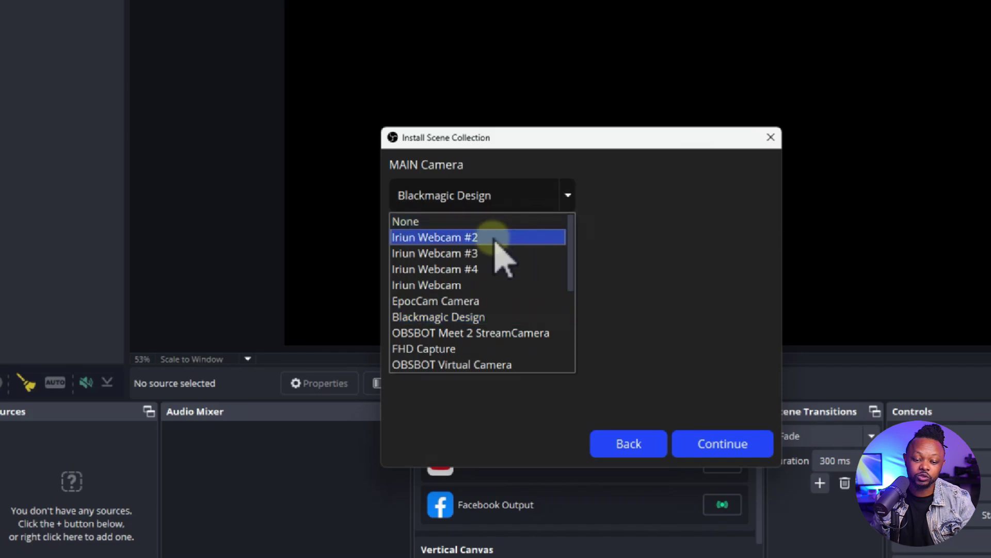
{"action": "scroll", "coordinate": [483, 332], "scroll_direction": "down", "scroll_amount": 2}
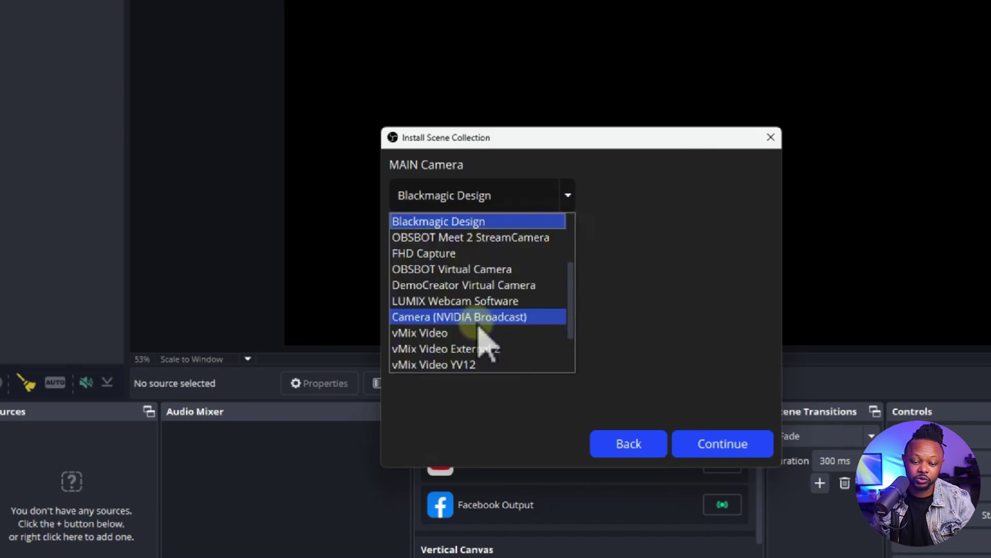
{"action": "left_click", "coordinate": [489, 237]}
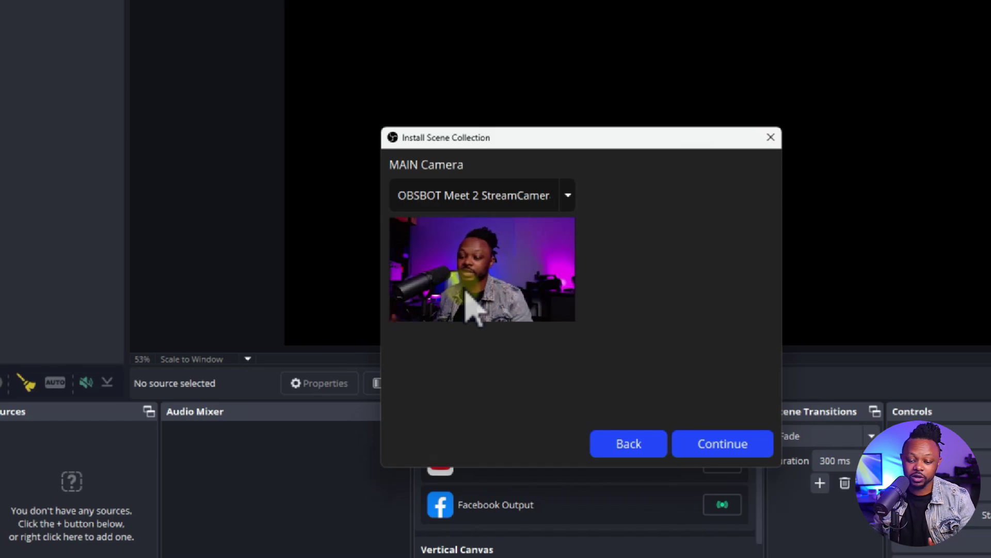
{"action": "left_click", "coordinate": [730, 445]}
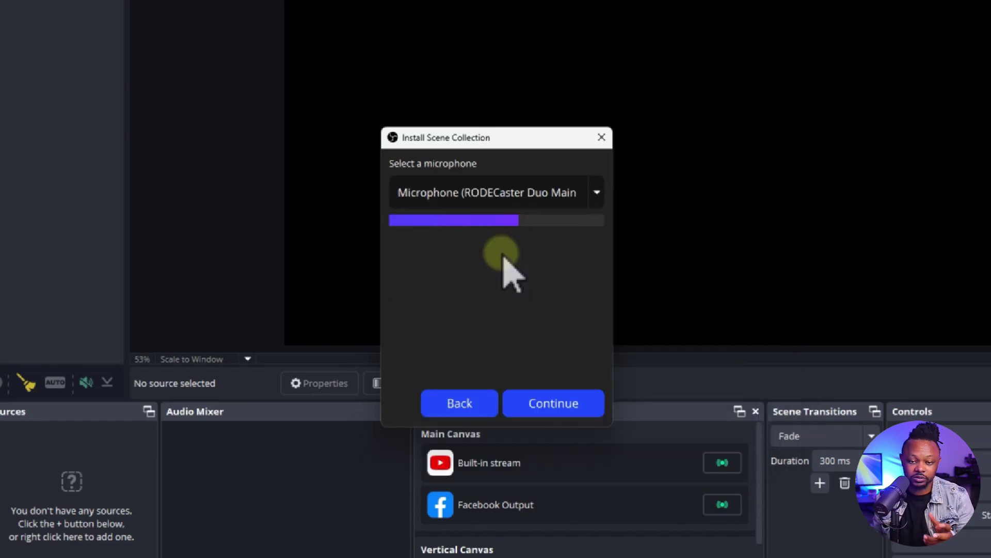
{"action": "left_click", "coordinate": [471, 194]}
{"action": "left_click", "coordinate": [471, 195]}
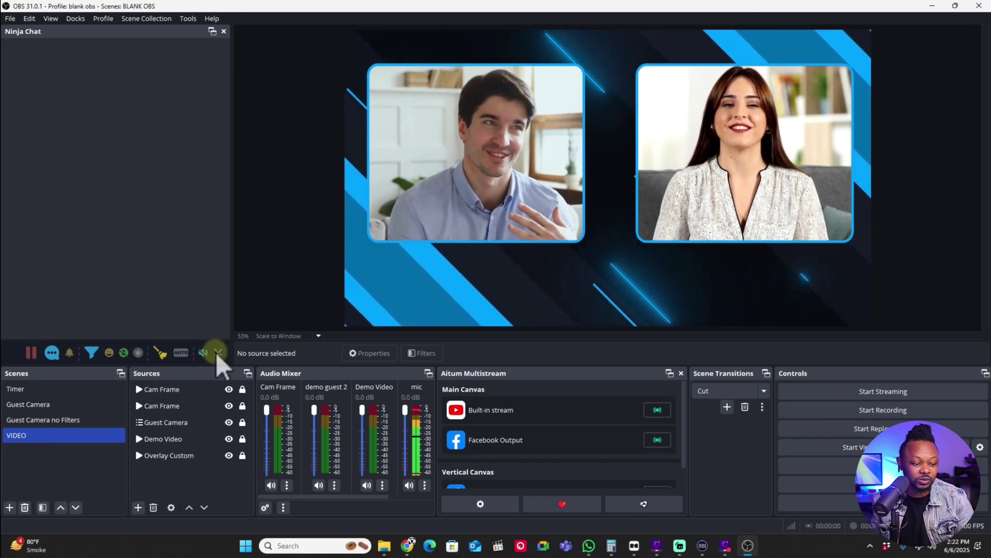
Preview the imported Timer, Guest Camera, Guest Camera no Filters and VIDEO scenes.
{"action": "left_click", "coordinate": [57, 393]}
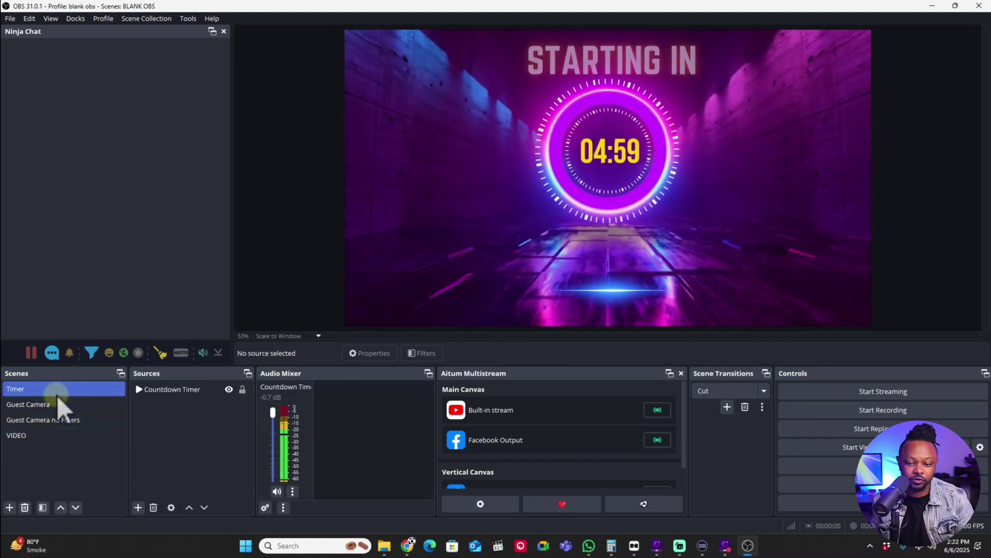
{"action": "left_click", "coordinate": [61, 408]}
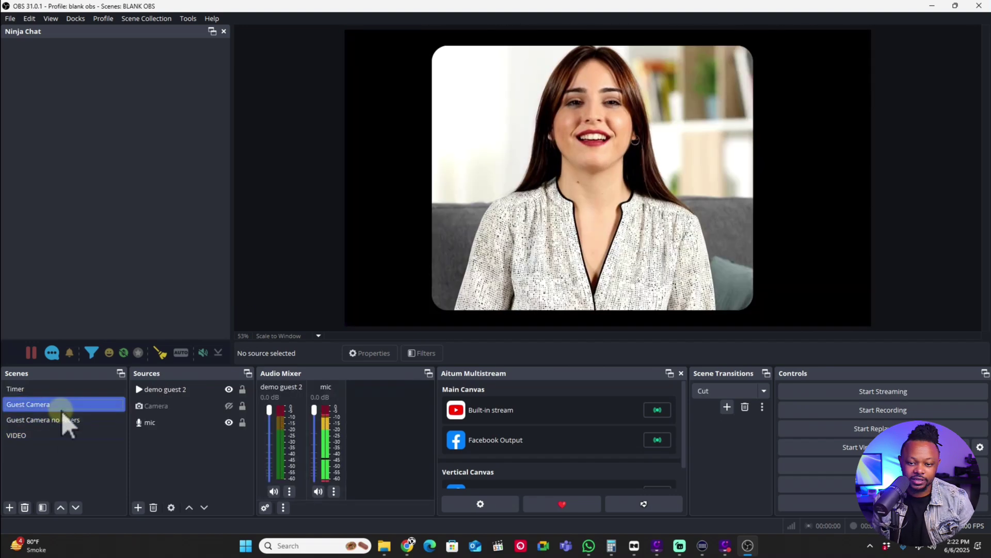
{"action": "left_click", "coordinate": [67, 422]}
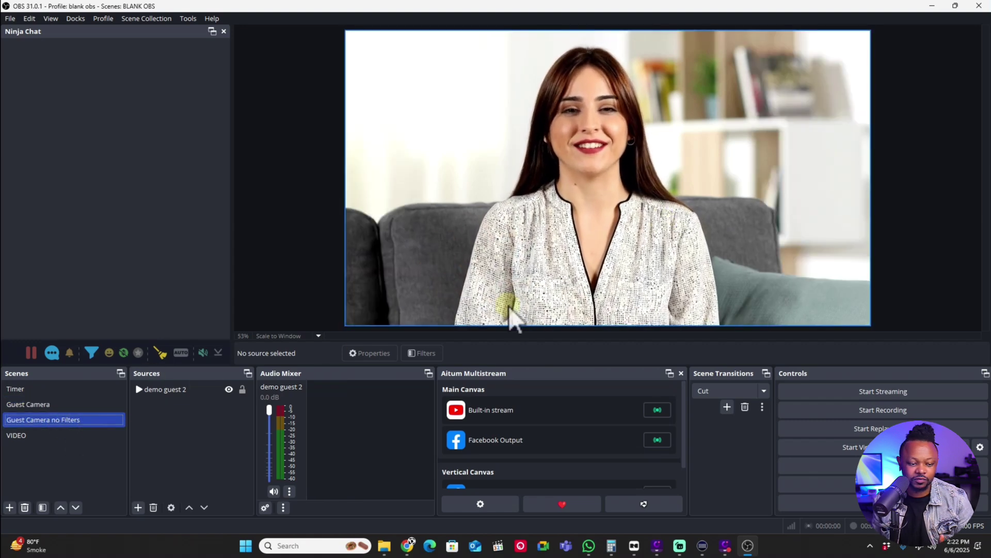
{"action": "left_click", "coordinate": [61, 437]}
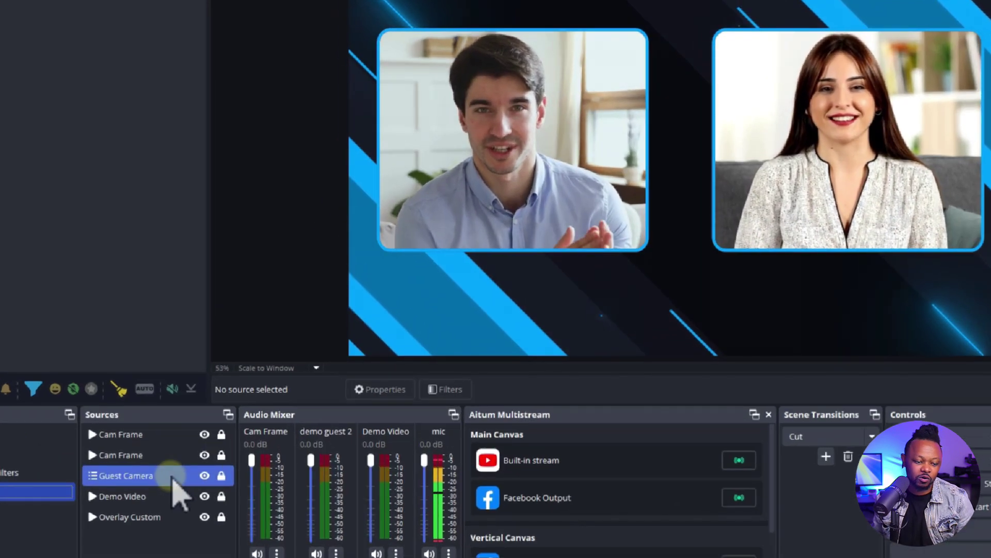
Check the live camera in the Guest Camera scene by swapping demo guest 2 for Camera and back, and return to the VIDEO scene.
{"action": "left_click", "coordinate": [36, 456]}
{"action": "left_click", "coordinate": [204, 437]}
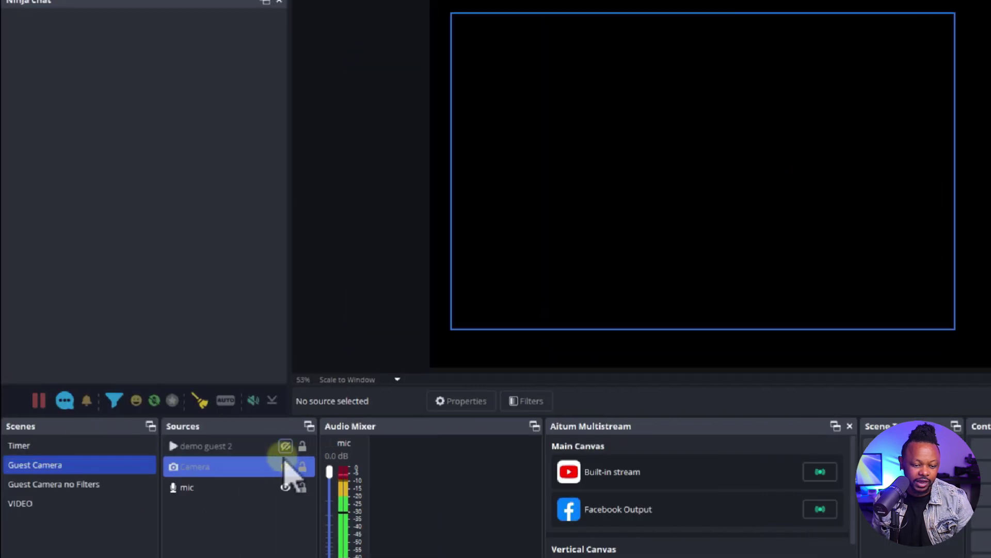
{"action": "left_click", "coordinate": [286, 466]}
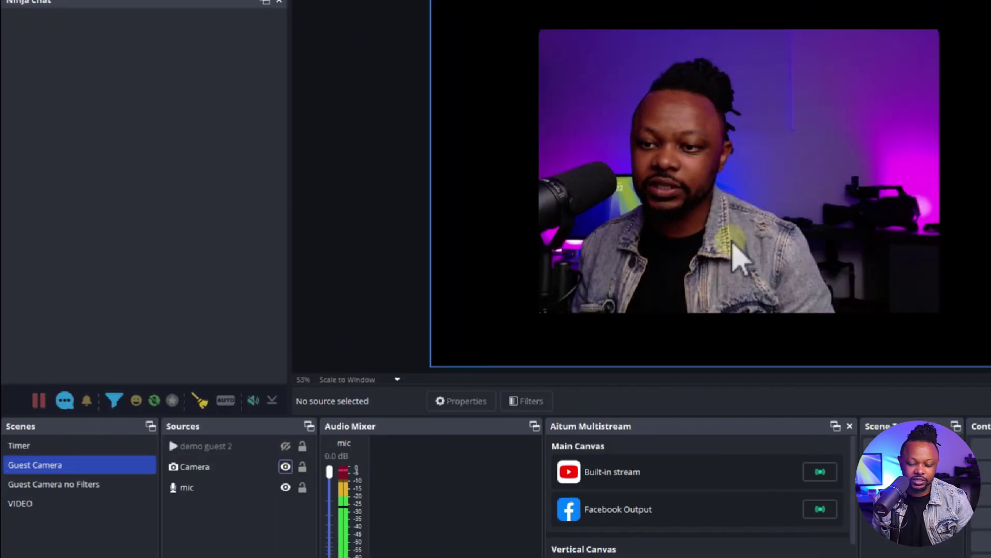
{"action": "left_click", "coordinate": [286, 467]}
{"action": "left_click", "coordinate": [284, 446]}
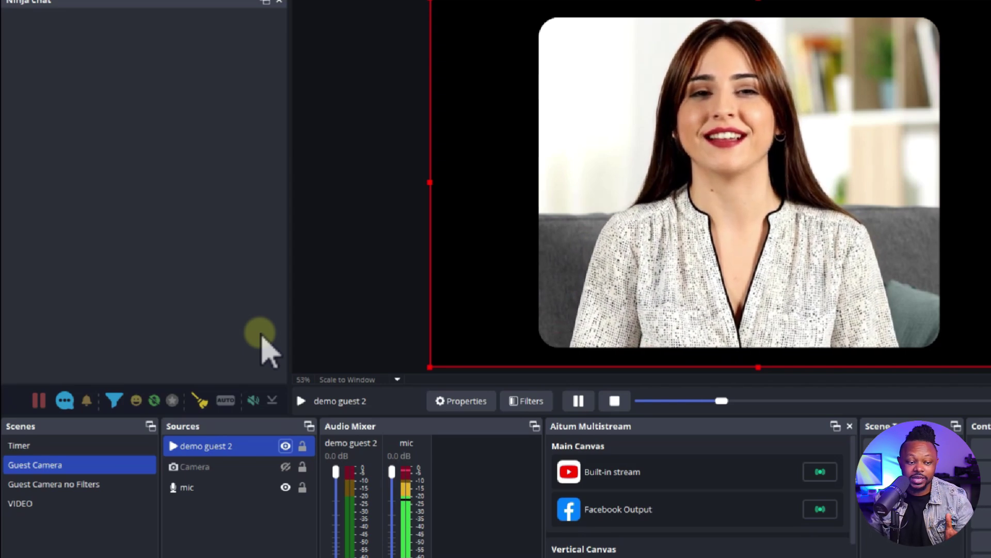
{"action": "left_click", "coordinate": [116, 504]}
{"action": "left_click", "coordinate": [233, 468]}
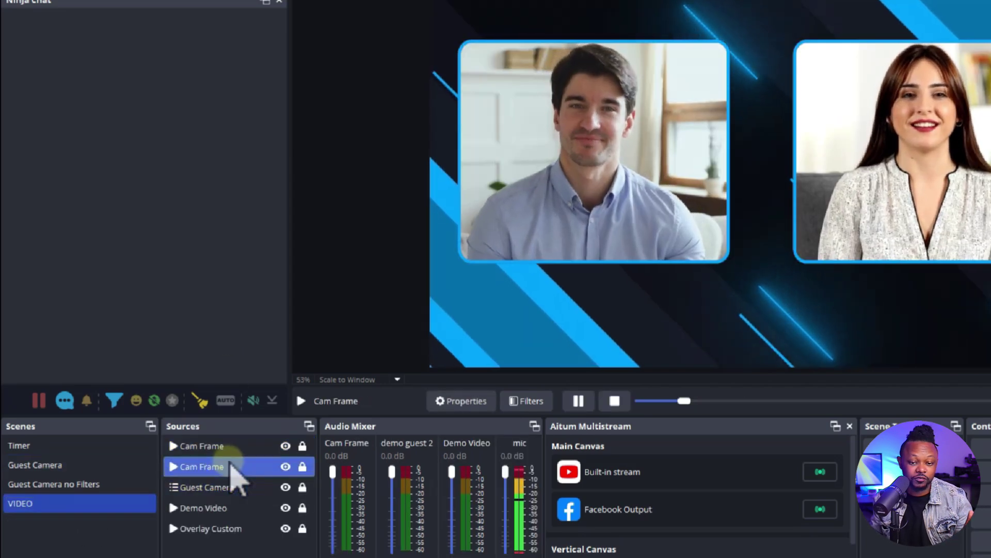